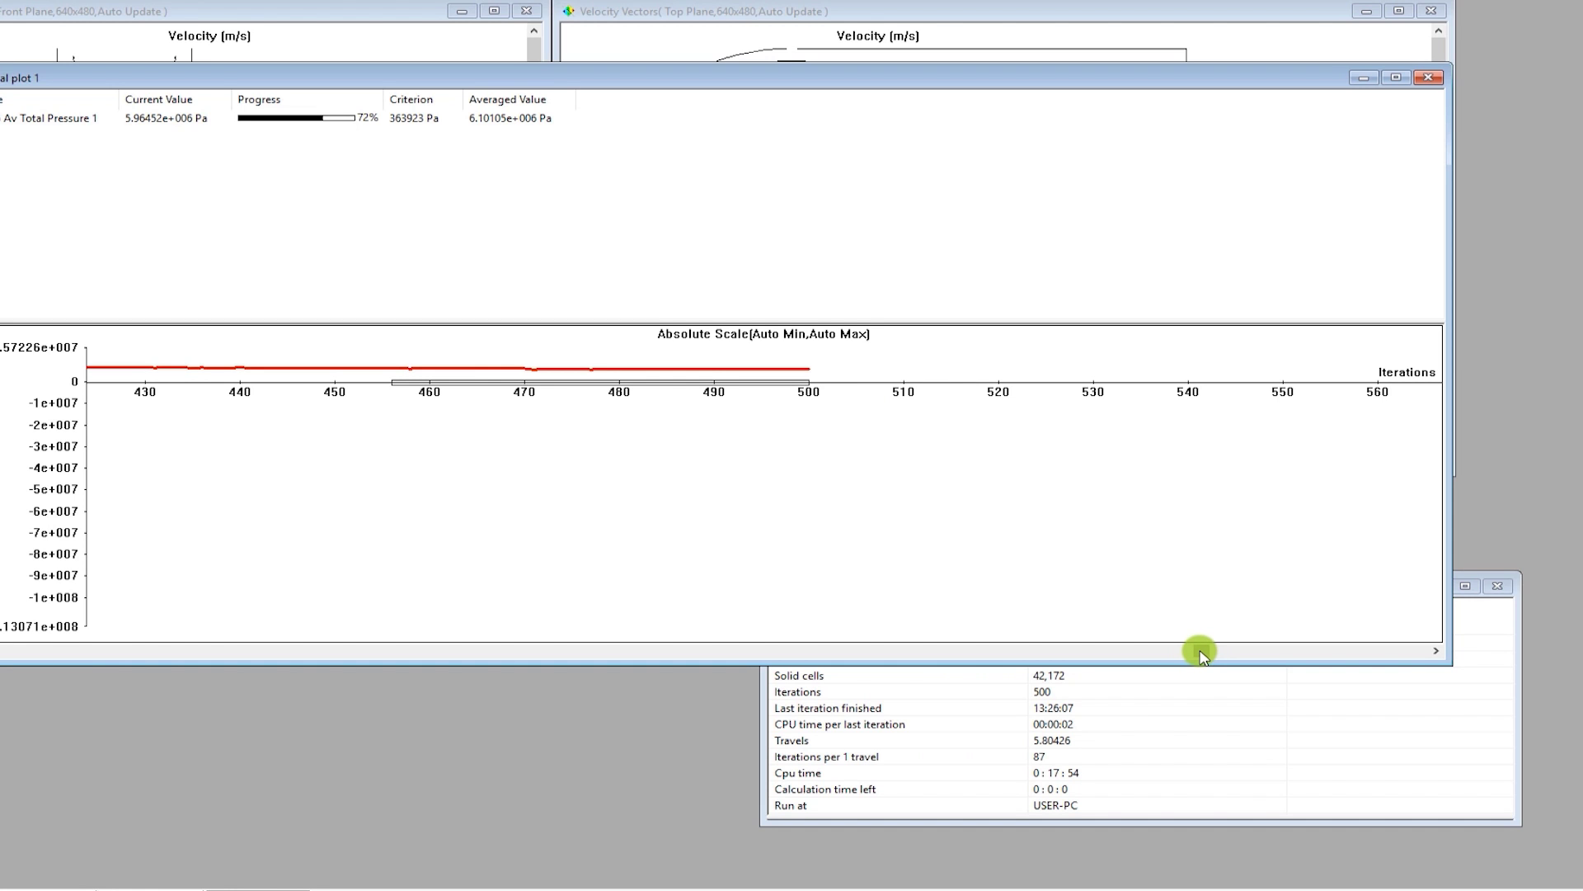
Scroll back along the Av Total Pressure 1 goal plot's iteration axis to review convergence
drag(1201, 654, 994, 625)
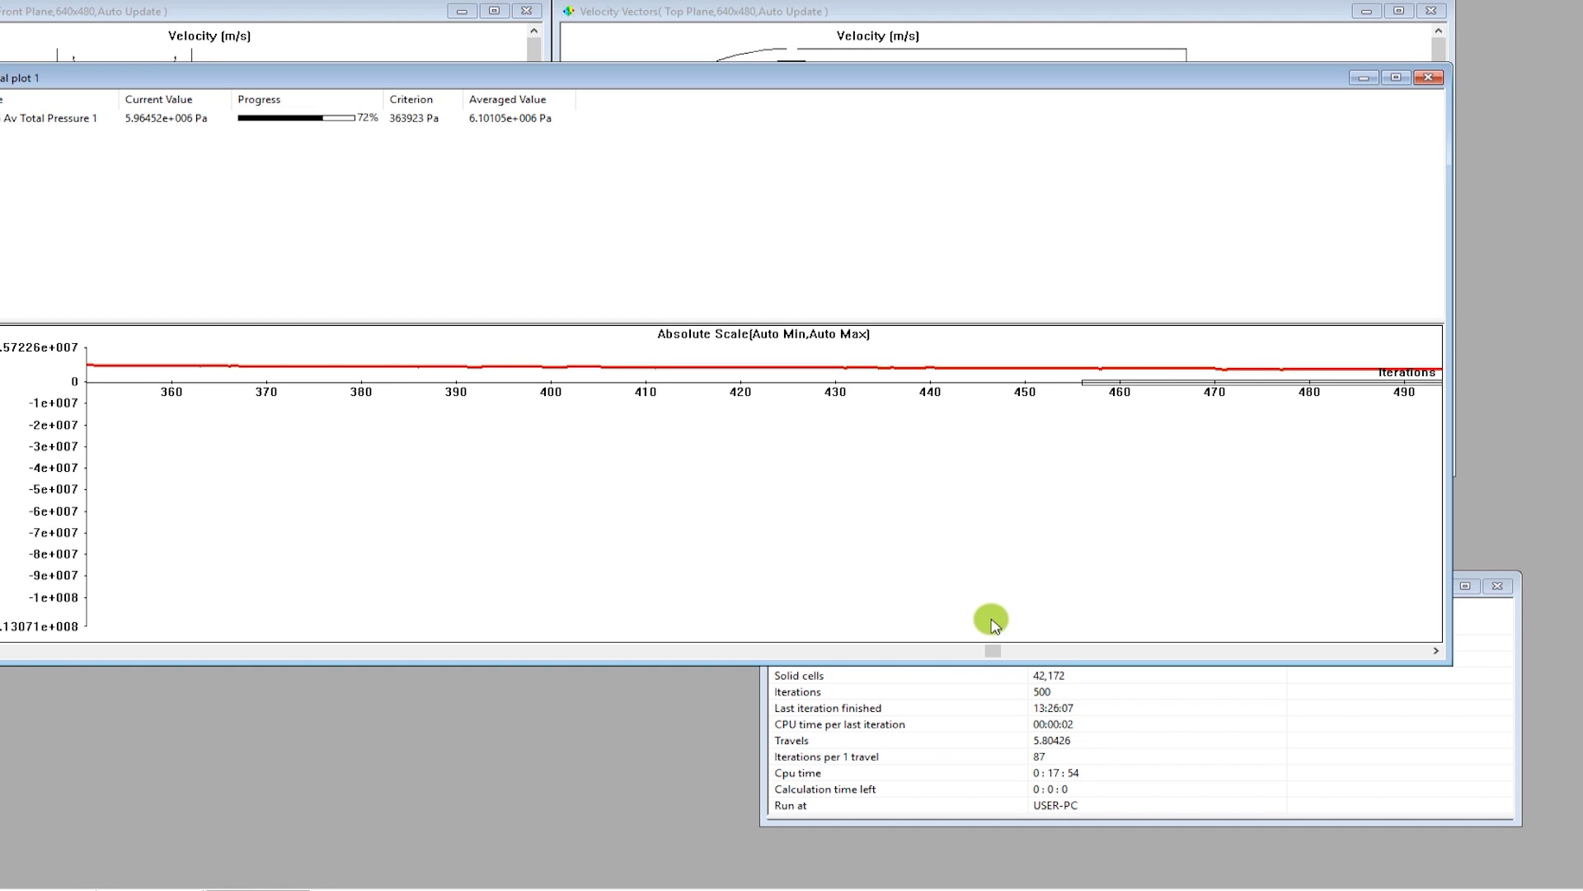
Close the solver monitor and add Goals convergence for All Goals as a finish condition alongside 500 iterations
click(330, 169)
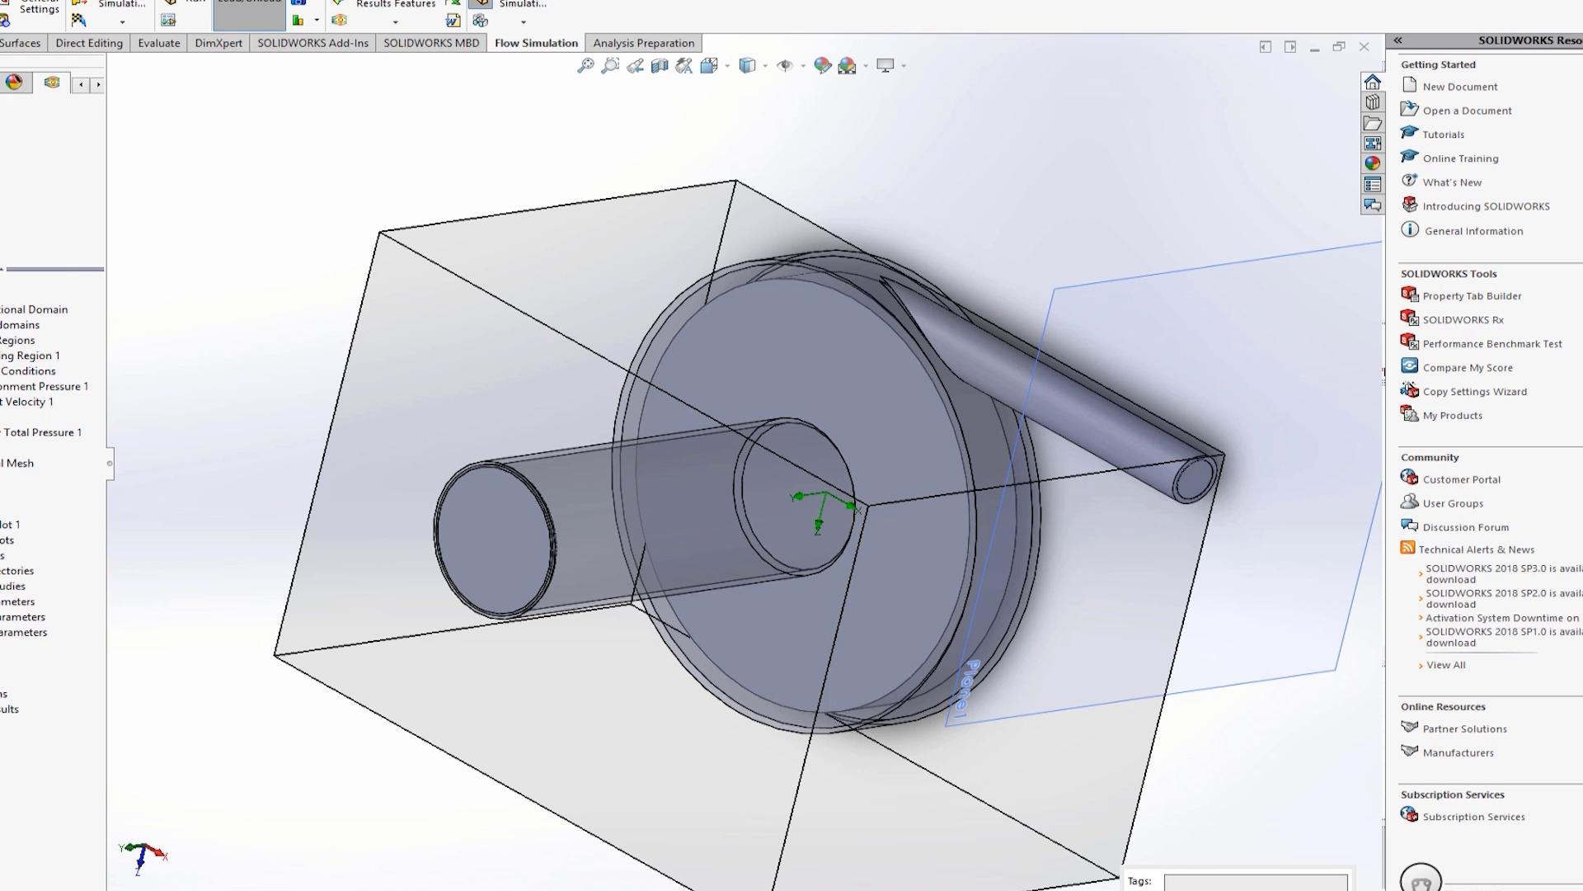
right_click(2, 298)
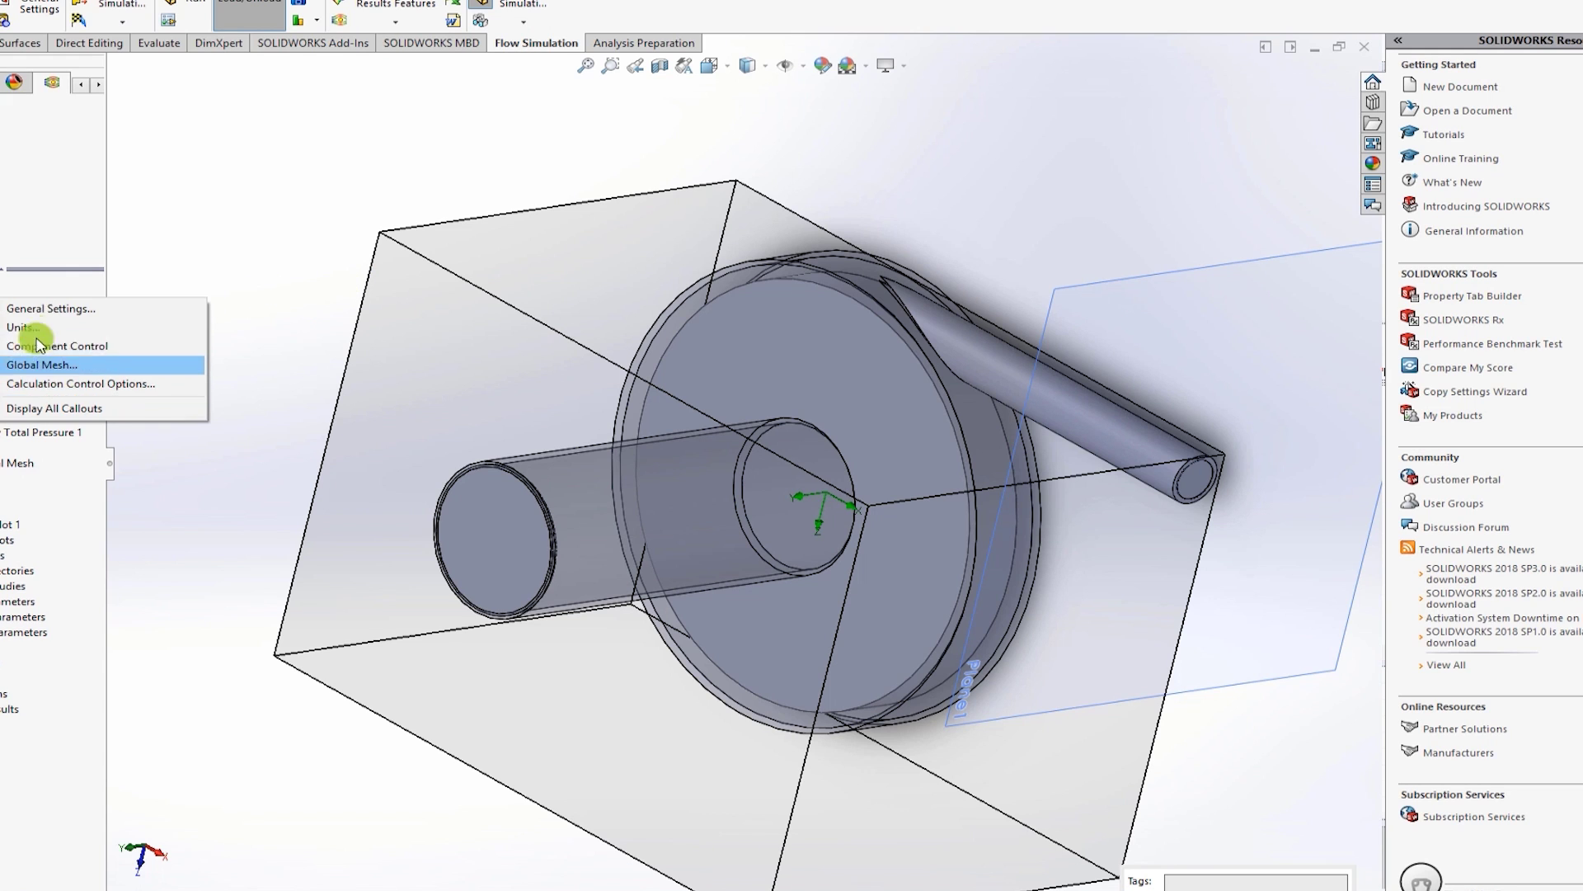
click(51, 385)
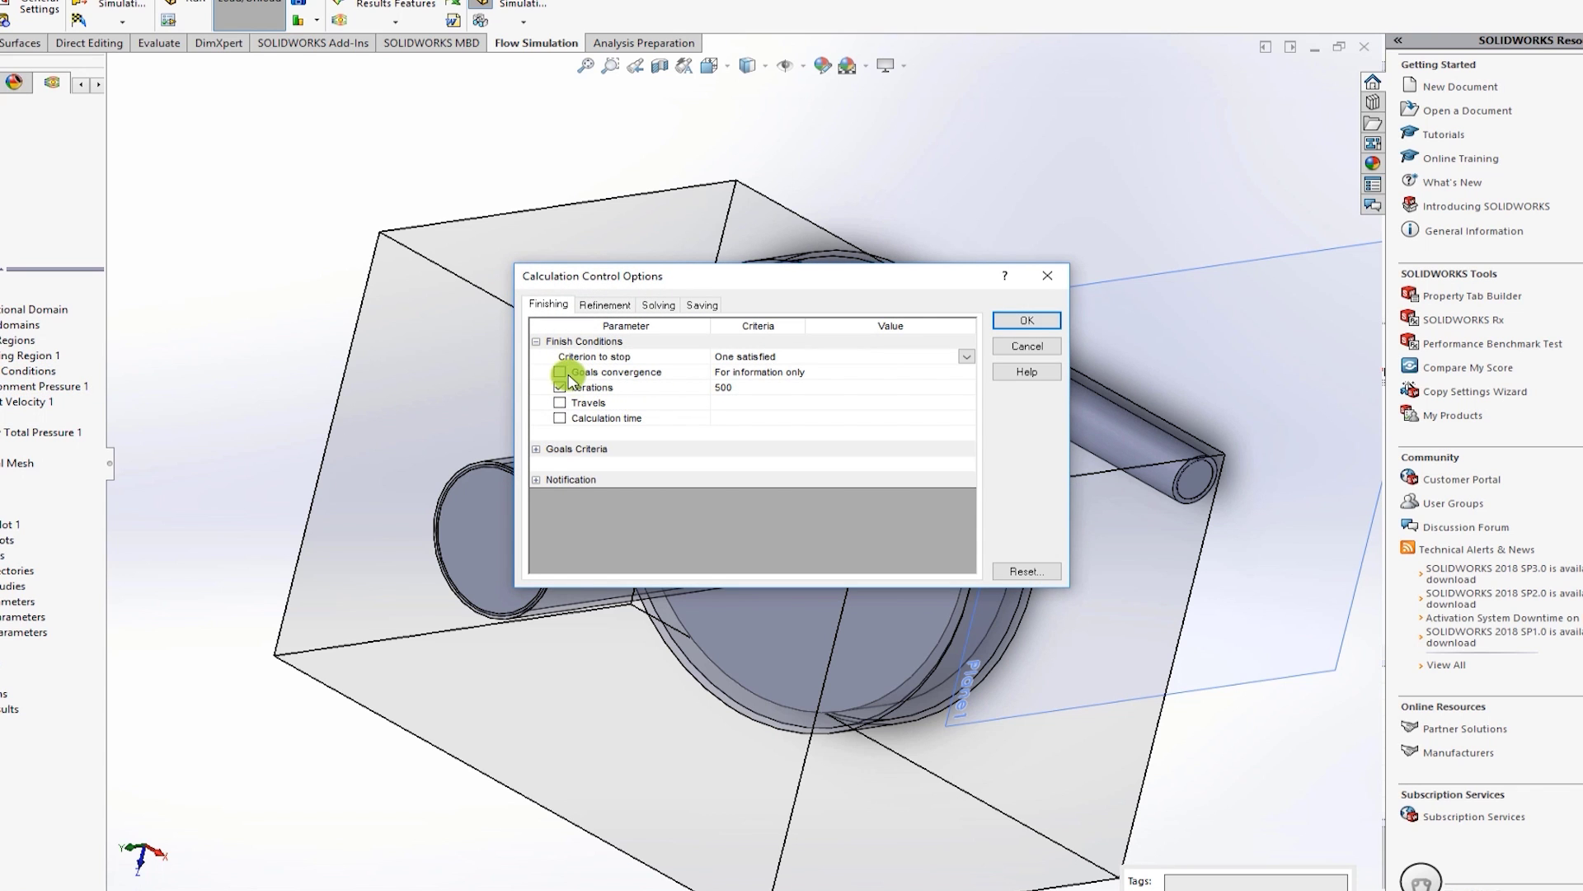
click(559, 372)
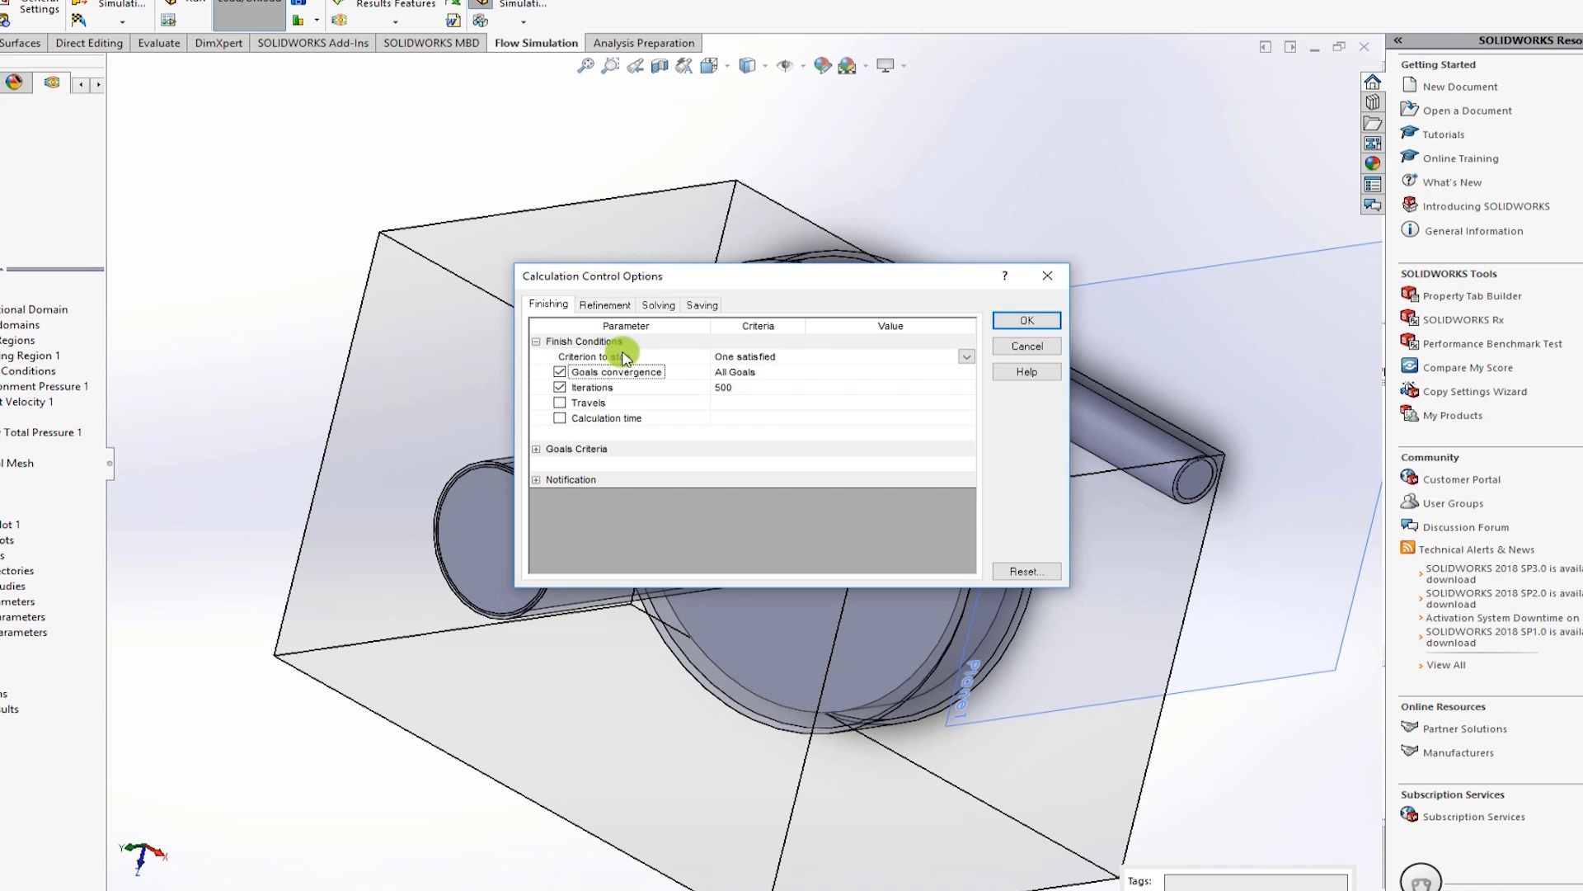
Insert a new flow trajectories plot with the inlet LID2 face as a starting face
click(1039, 276)
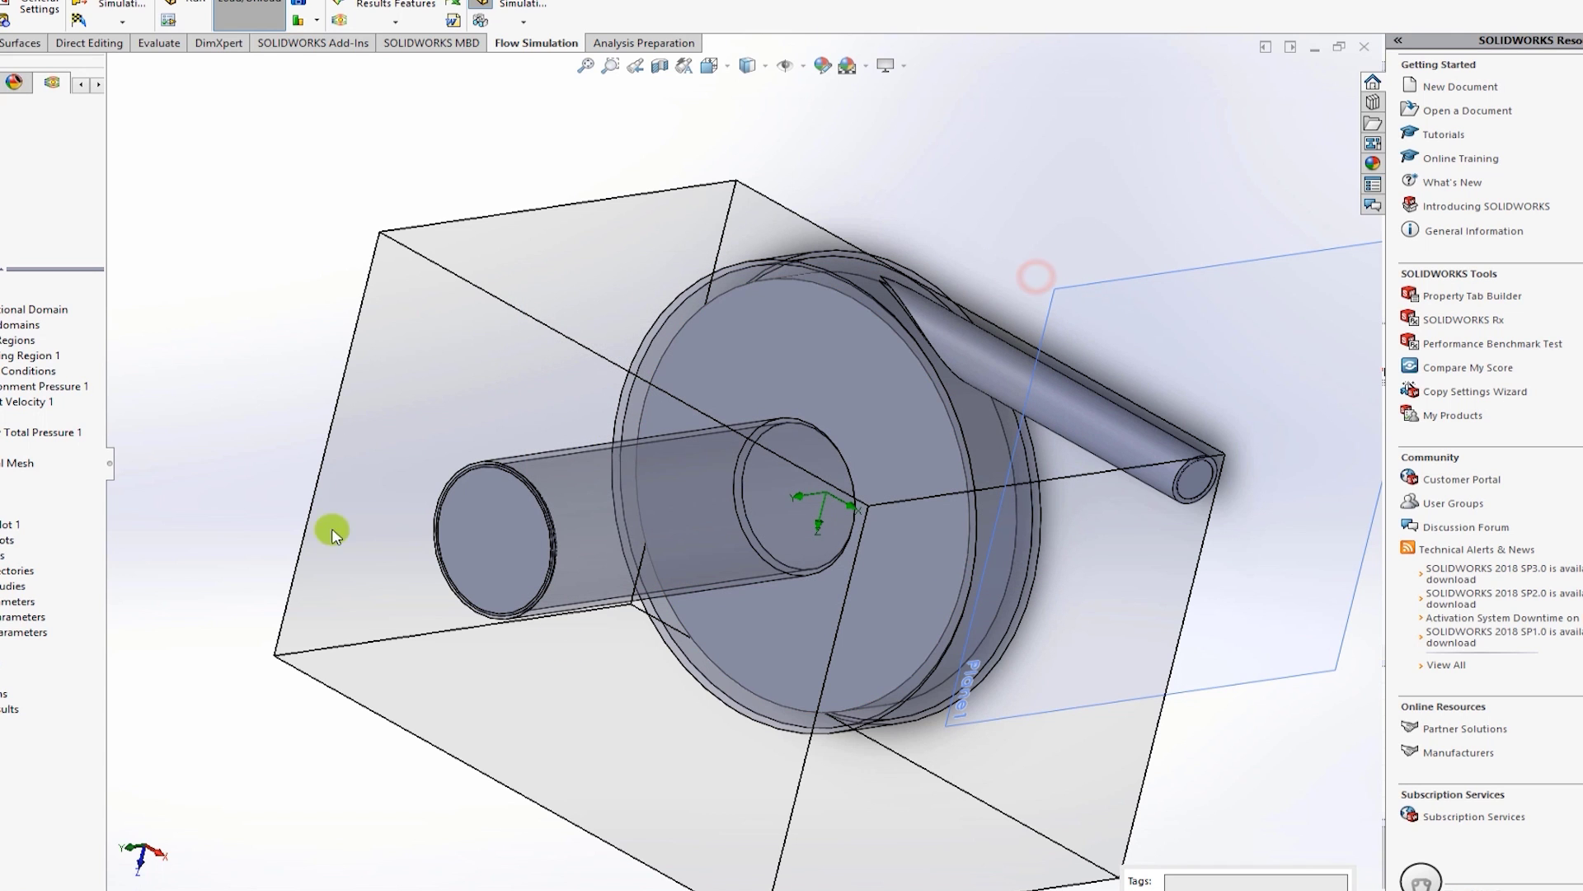
right_click(17, 570)
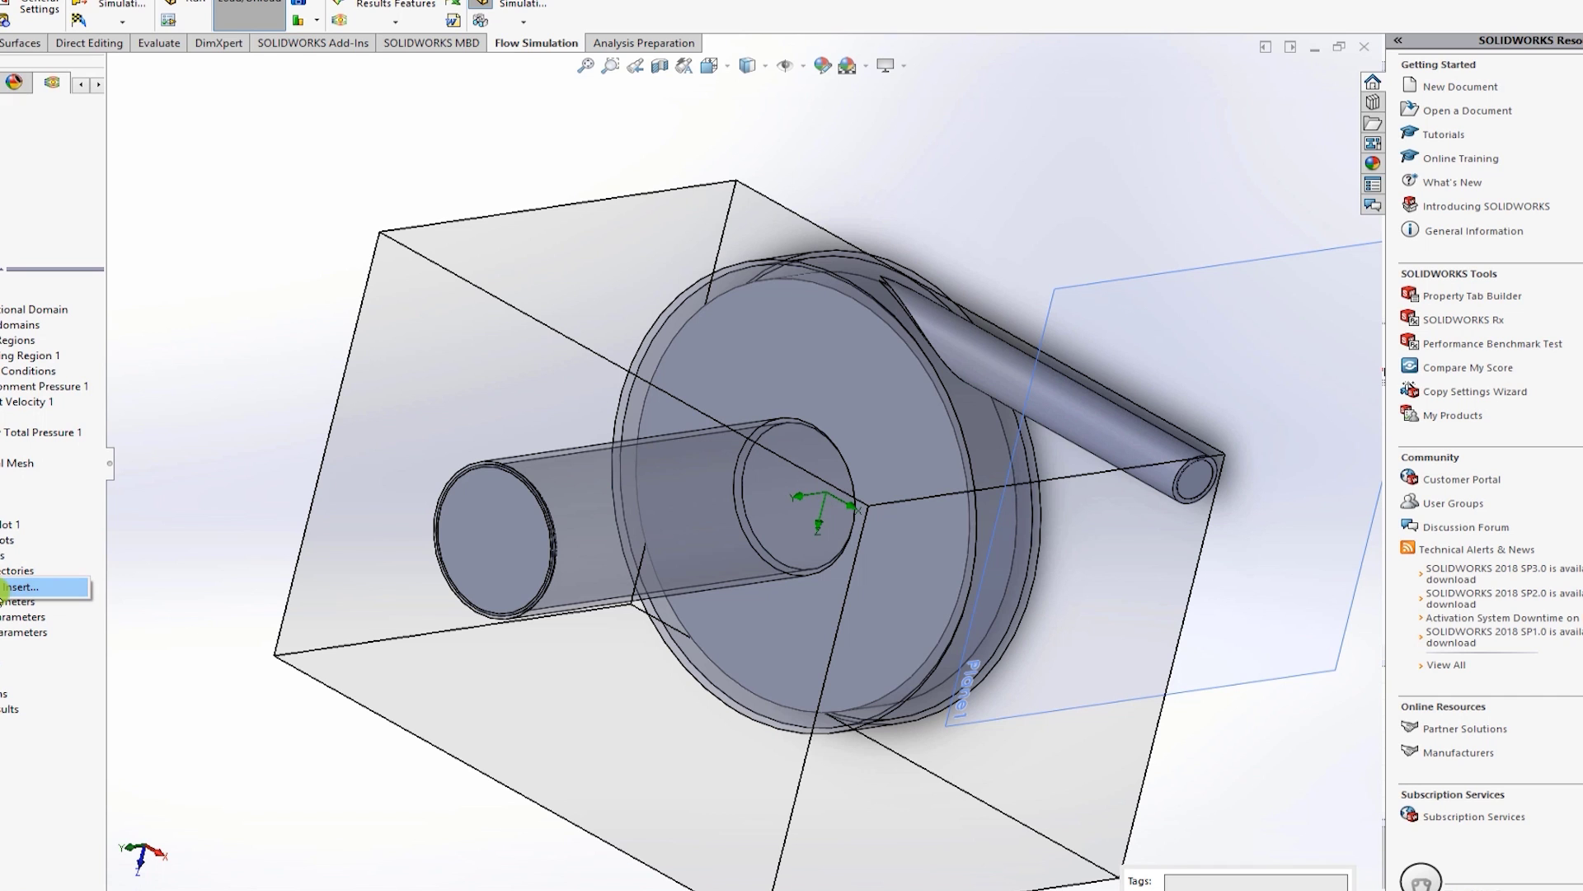
click(24, 586)
click(485, 518)
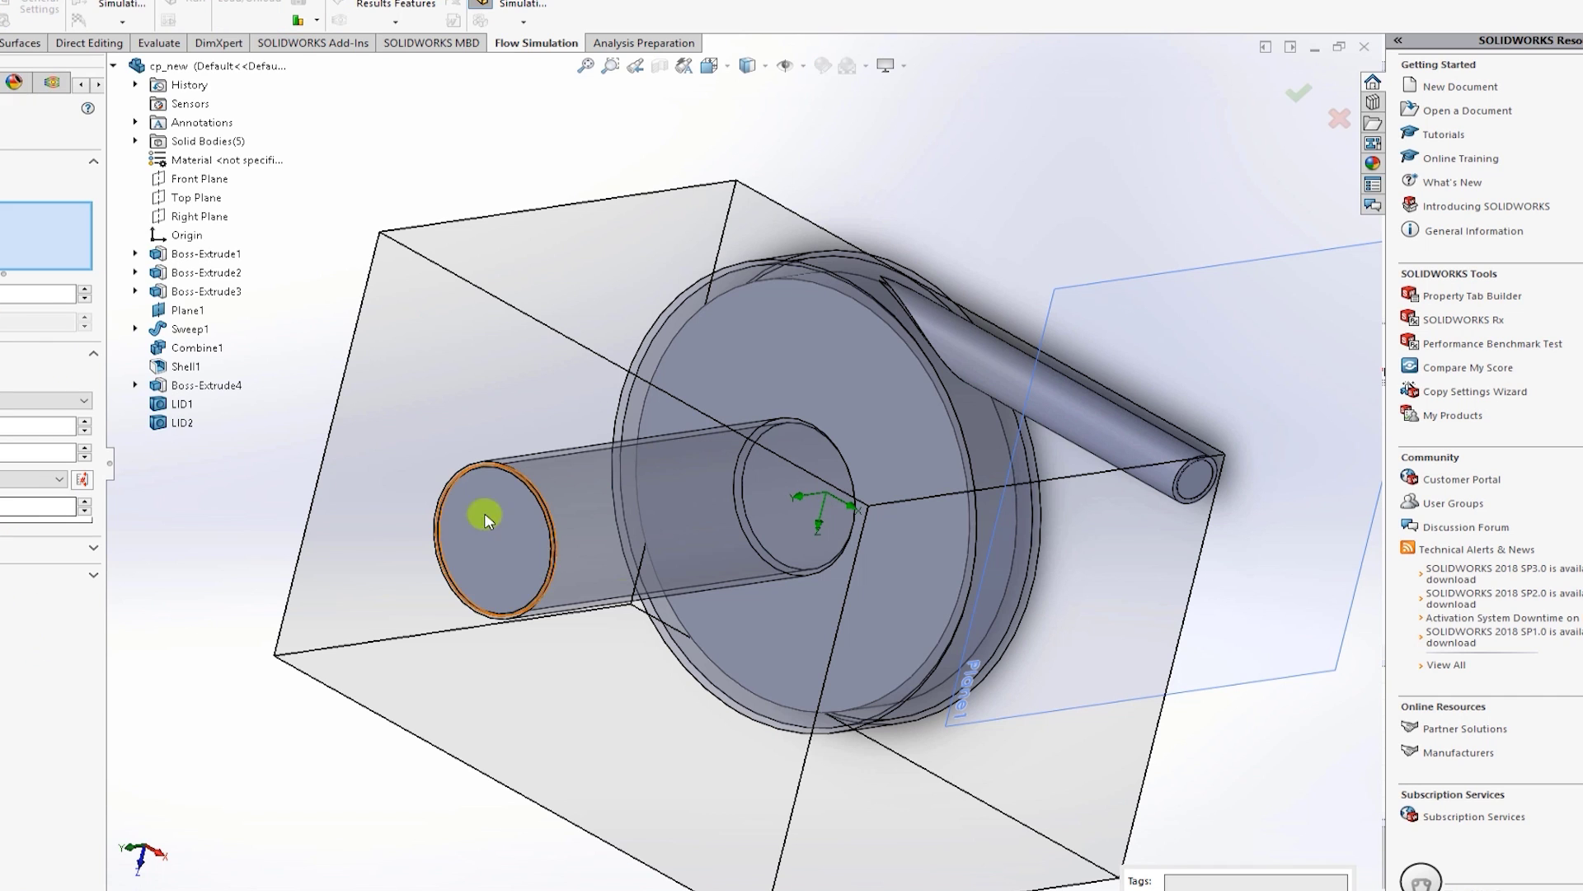
right_click(532, 600)
click(531, 597)
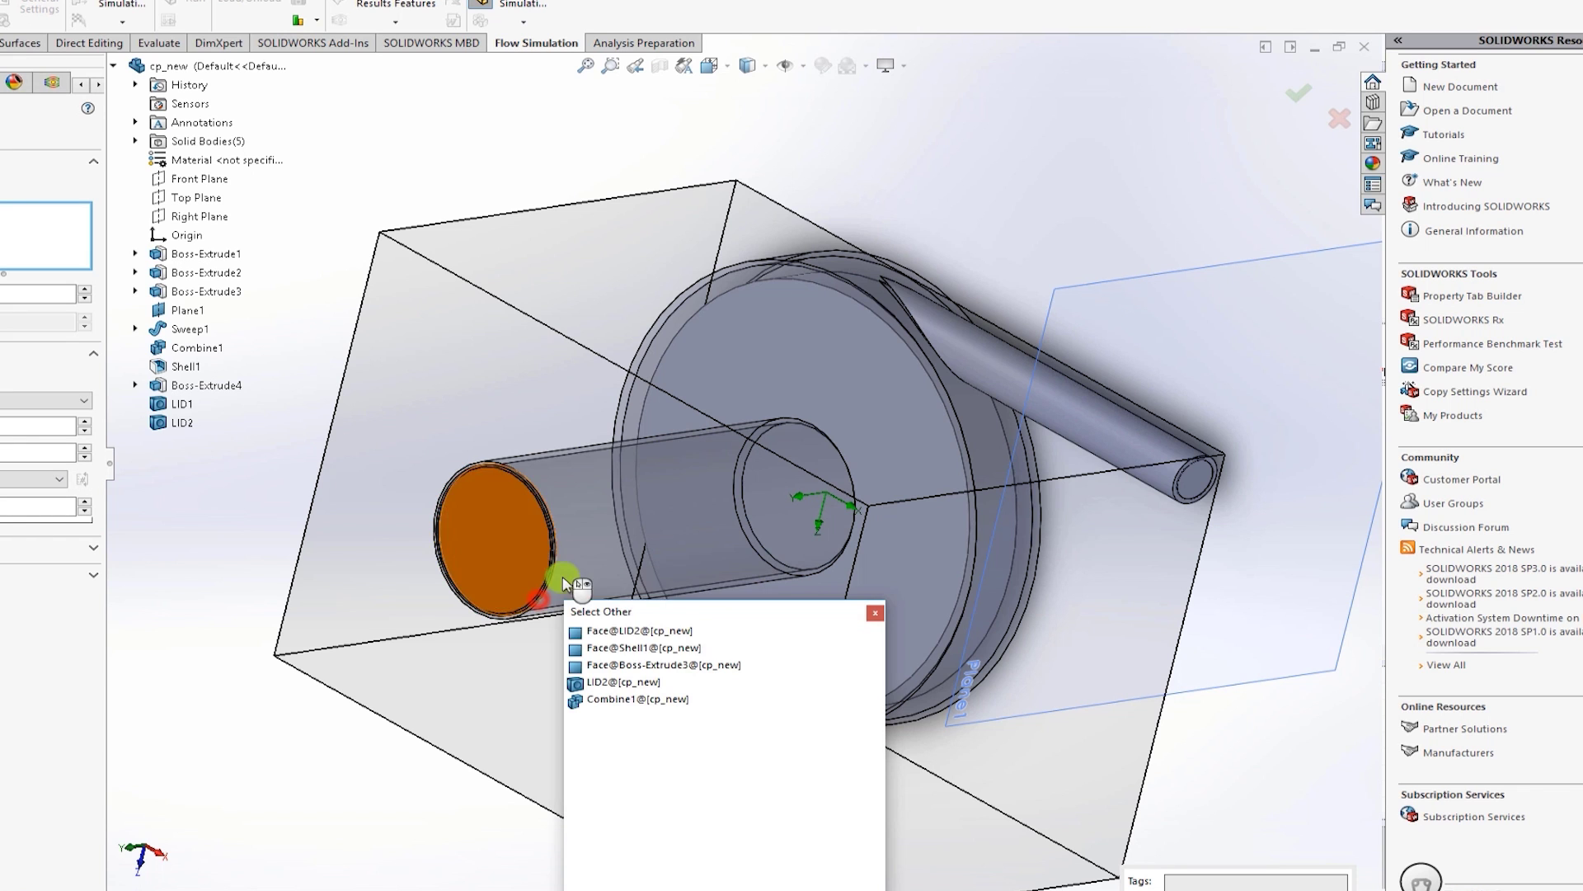
click(617, 621)
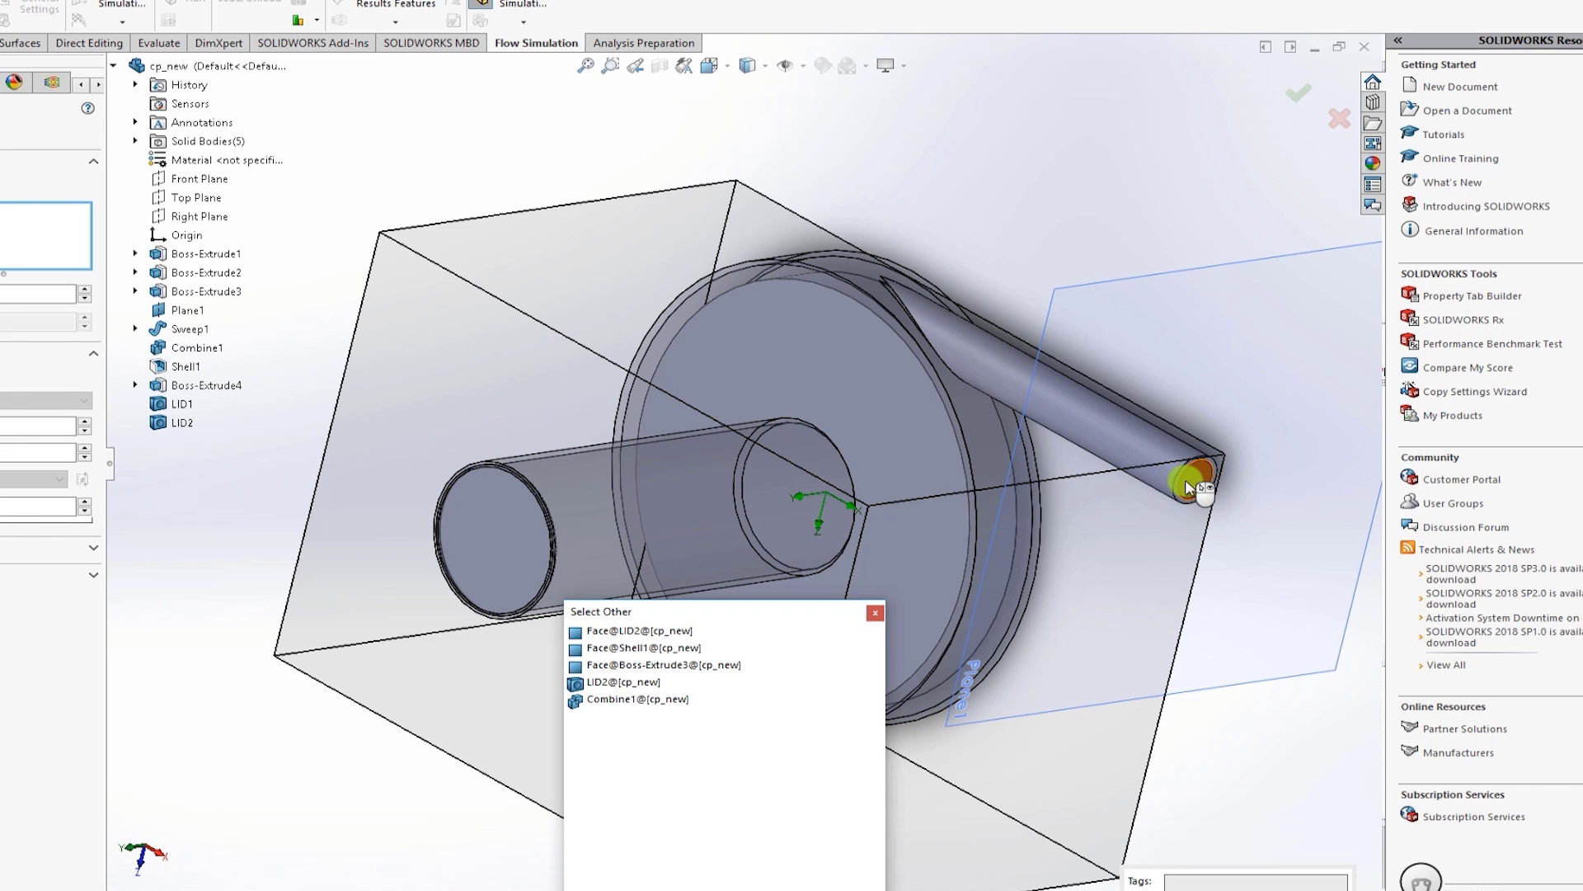
click(658, 631)
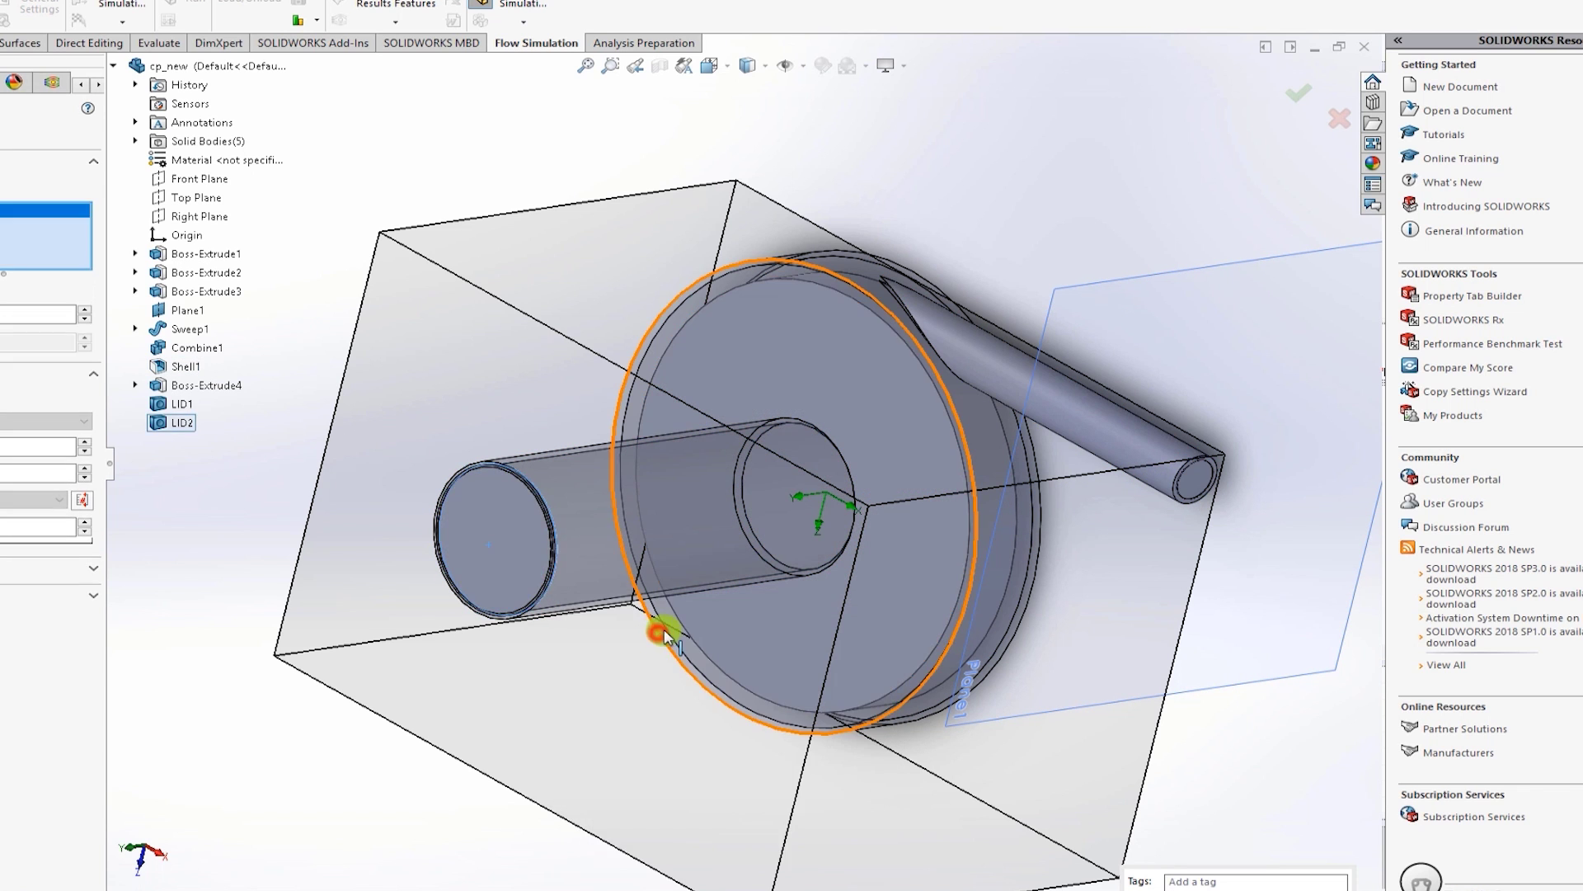
Add the outlet pipe's inner lid face as a start and compute the trajectories
right_click(1194, 480)
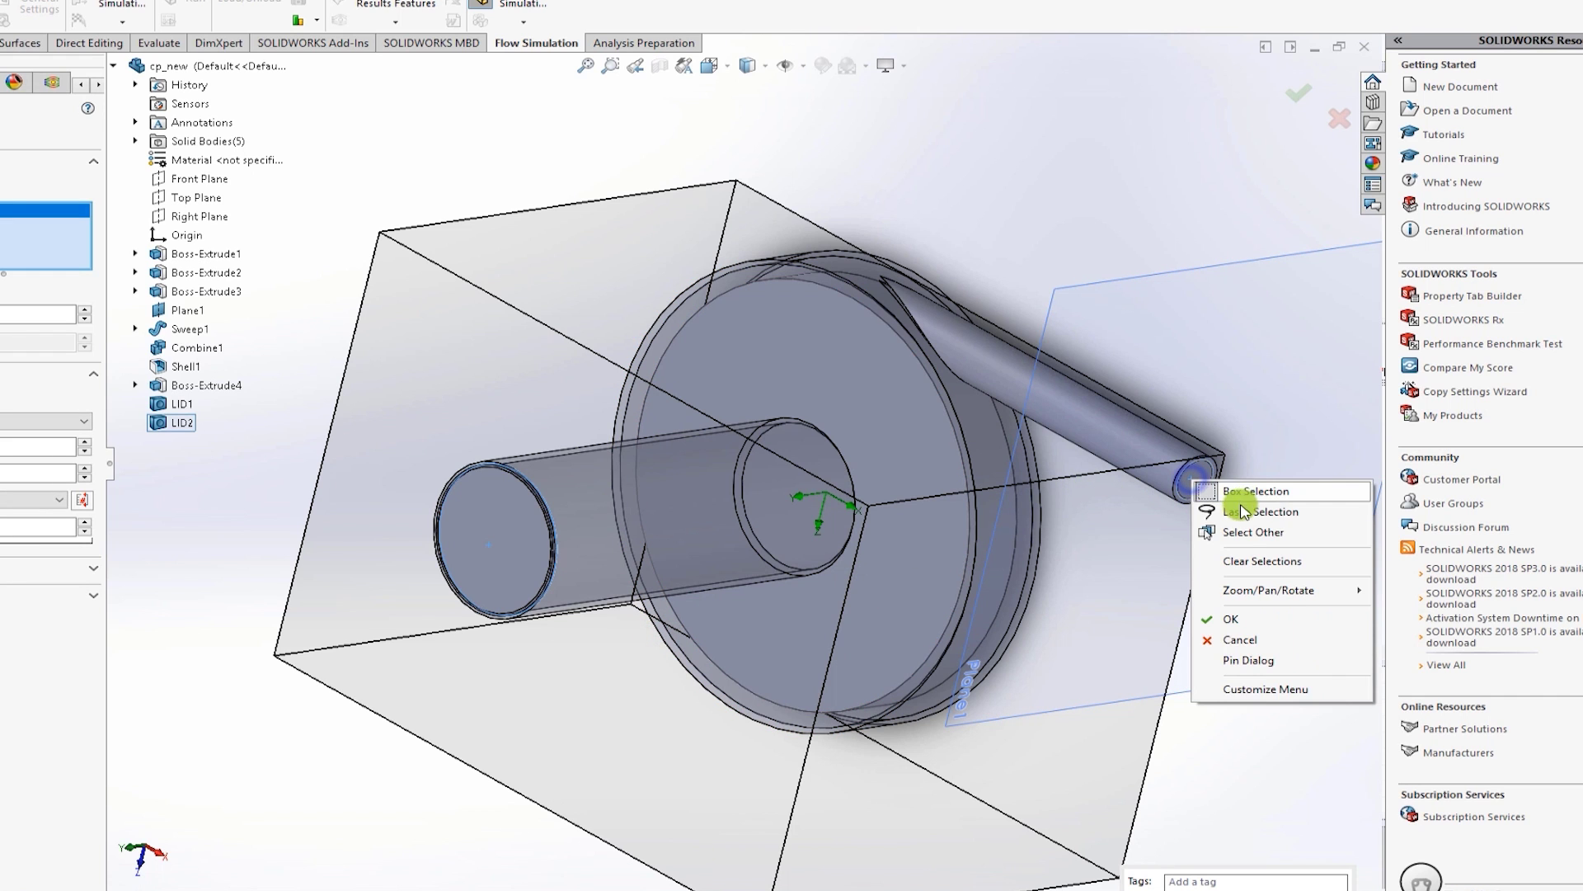
click(1252, 532)
click(1319, 598)
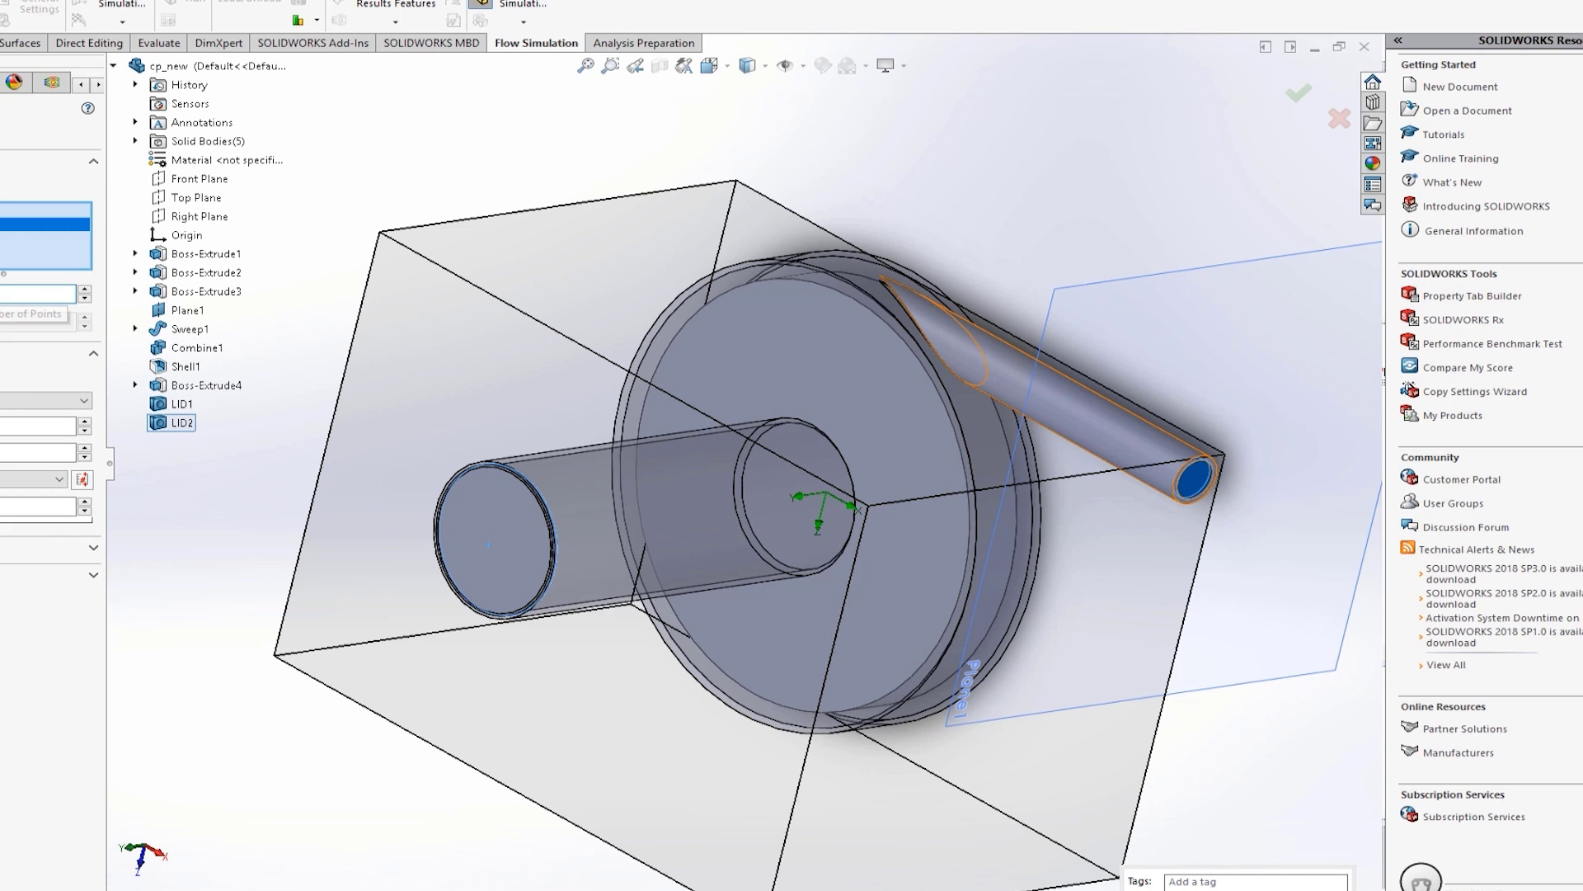
click(105, 151)
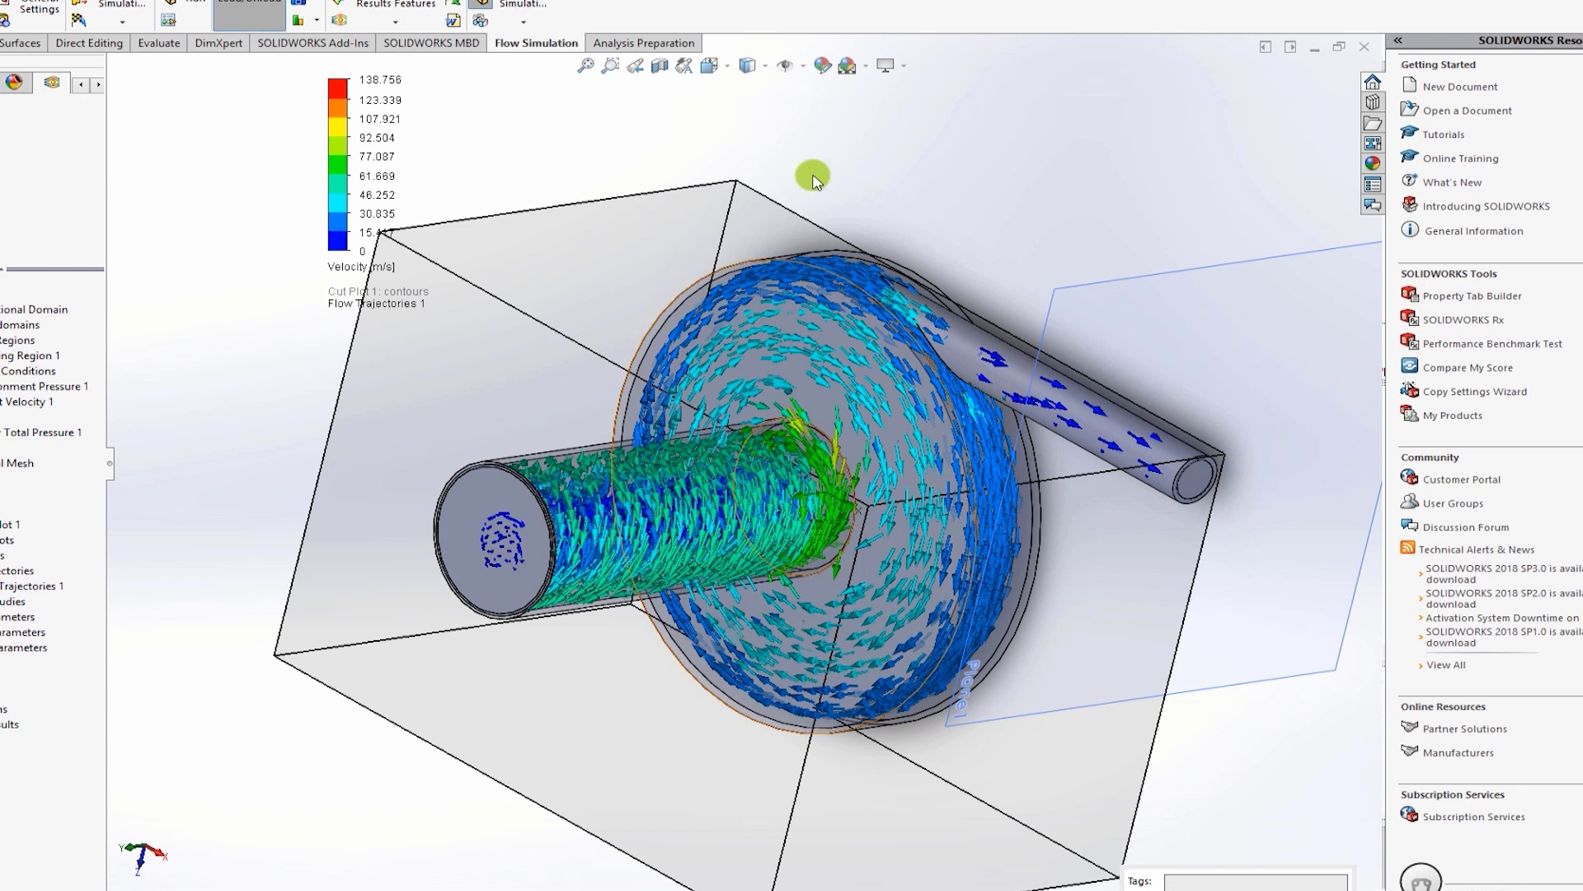
Hide the model geometry and the computational domain box, framing the trajectory arrows alone
click(516, 18)
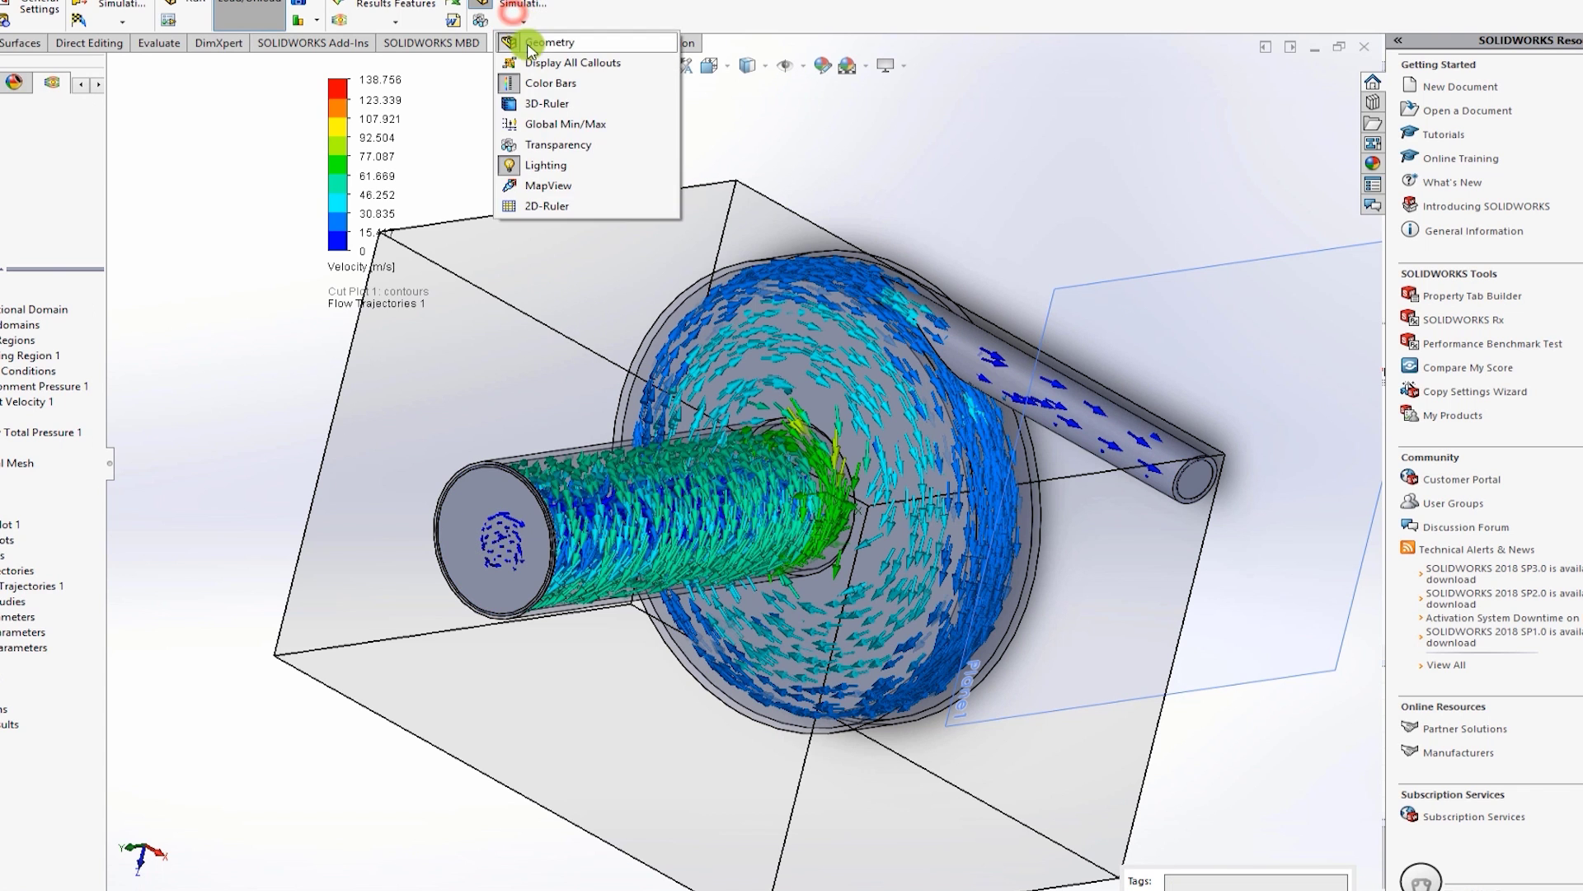
click(530, 42)
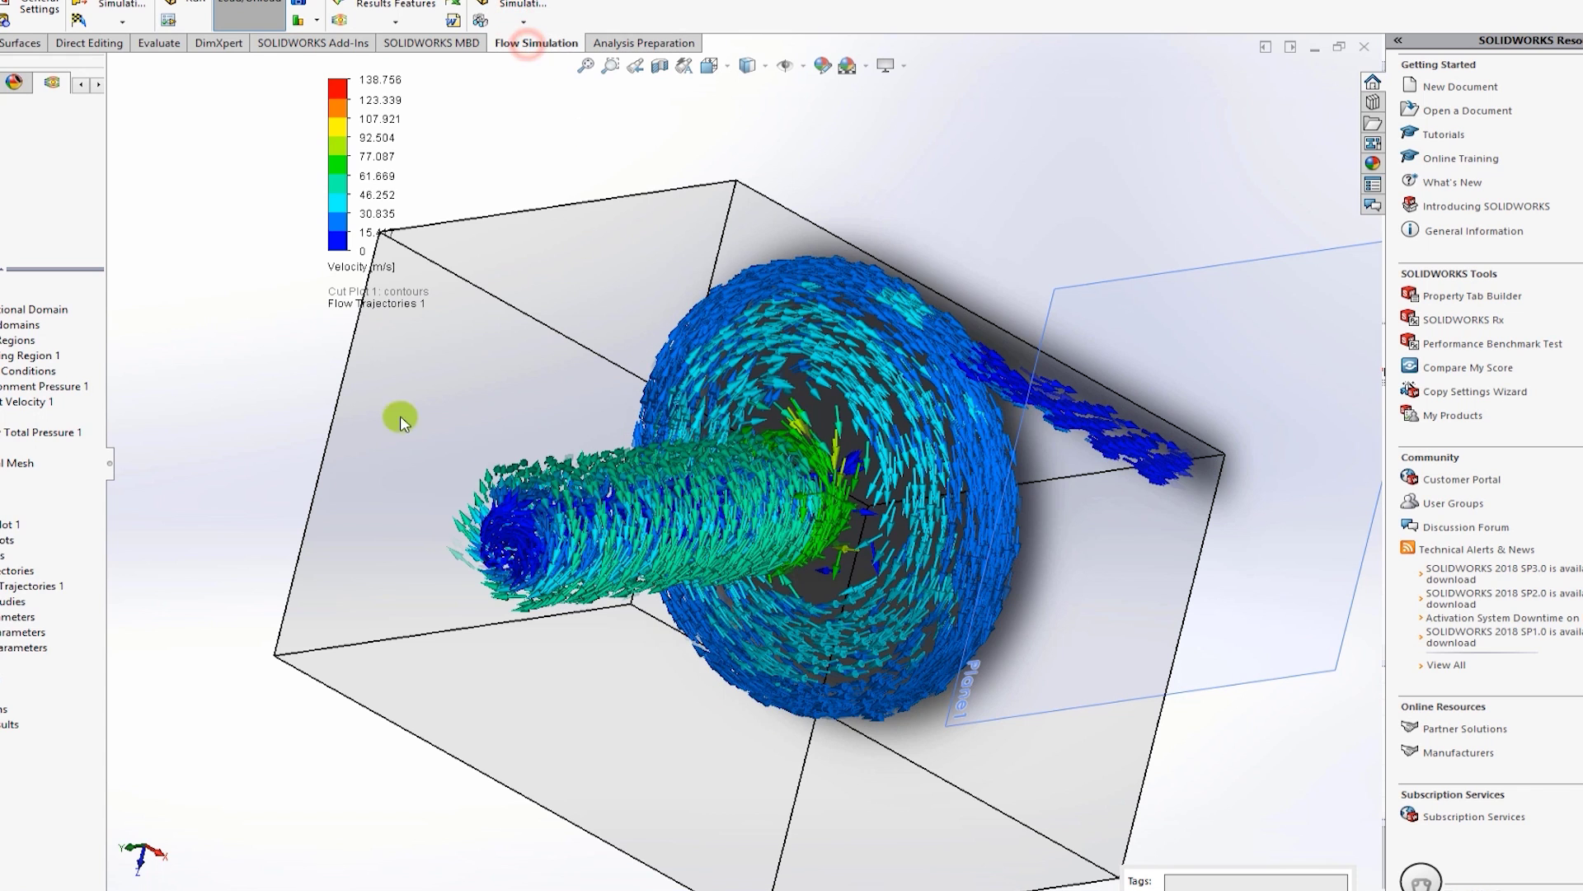
right_click(18, 309)
click(35, 336)
scroll(899, 210, down, 2)
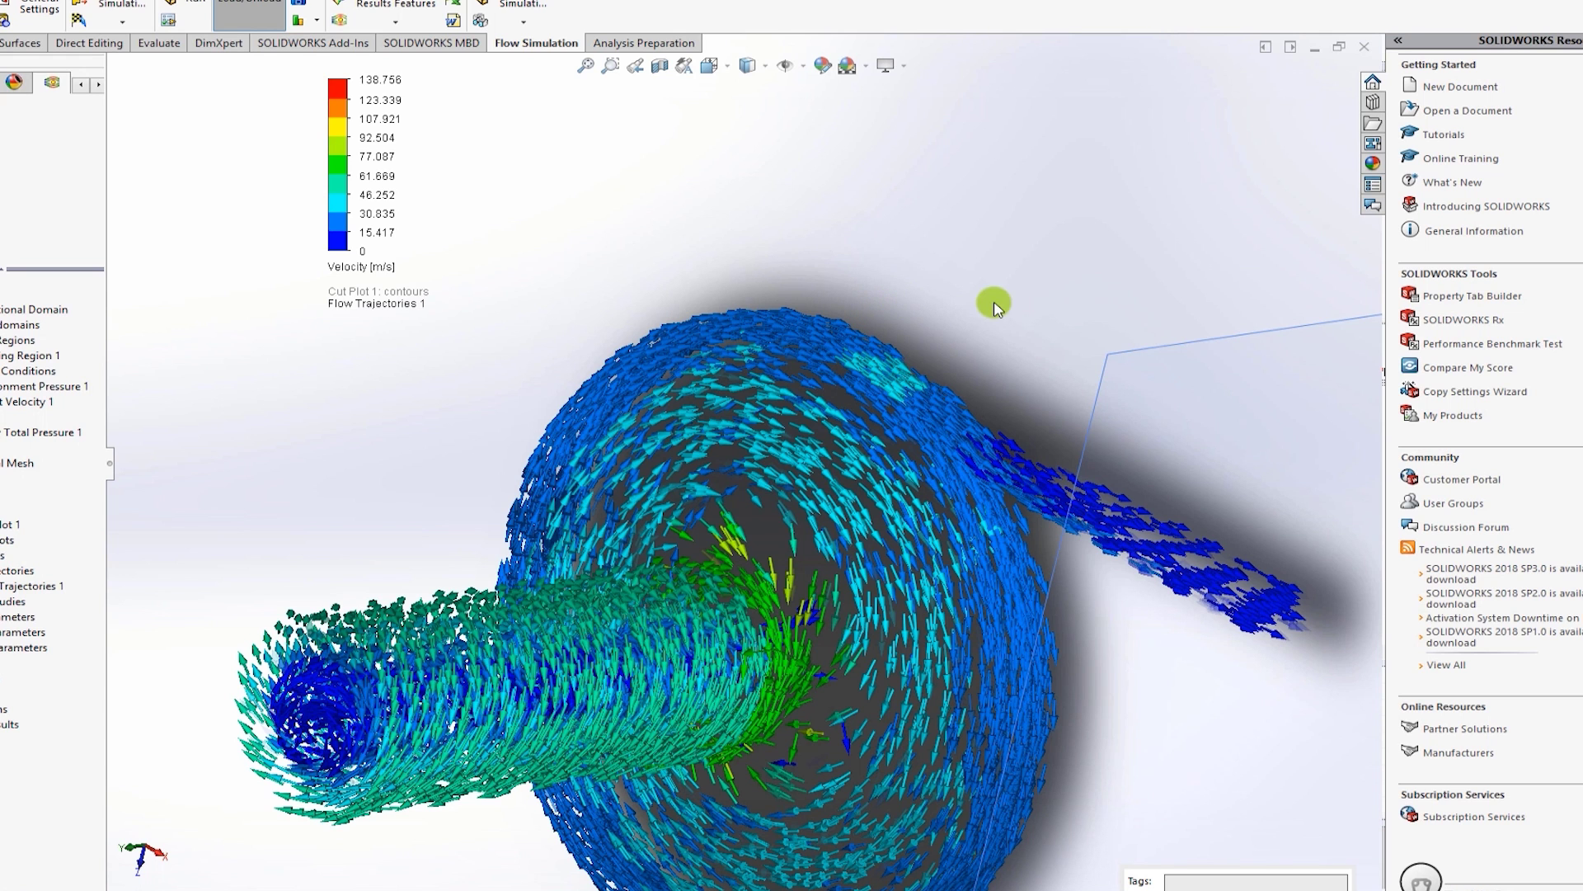
ctrl+middle_drag(992, 278, 988, 212)
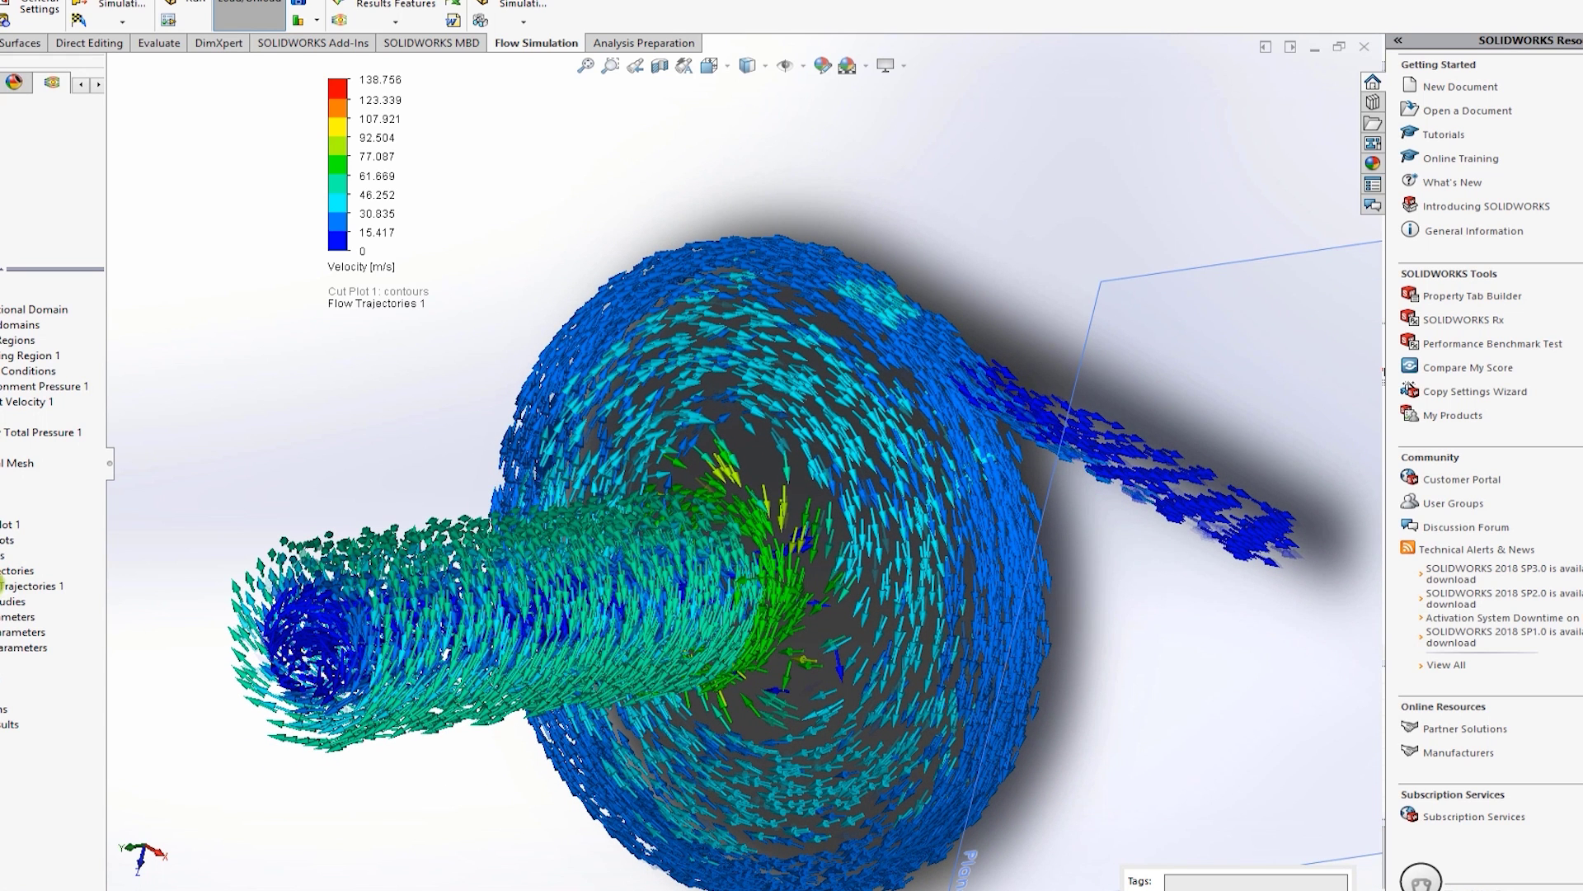
Play the Flow Trajectories 1 animation through the pump
right_click(3, 584)
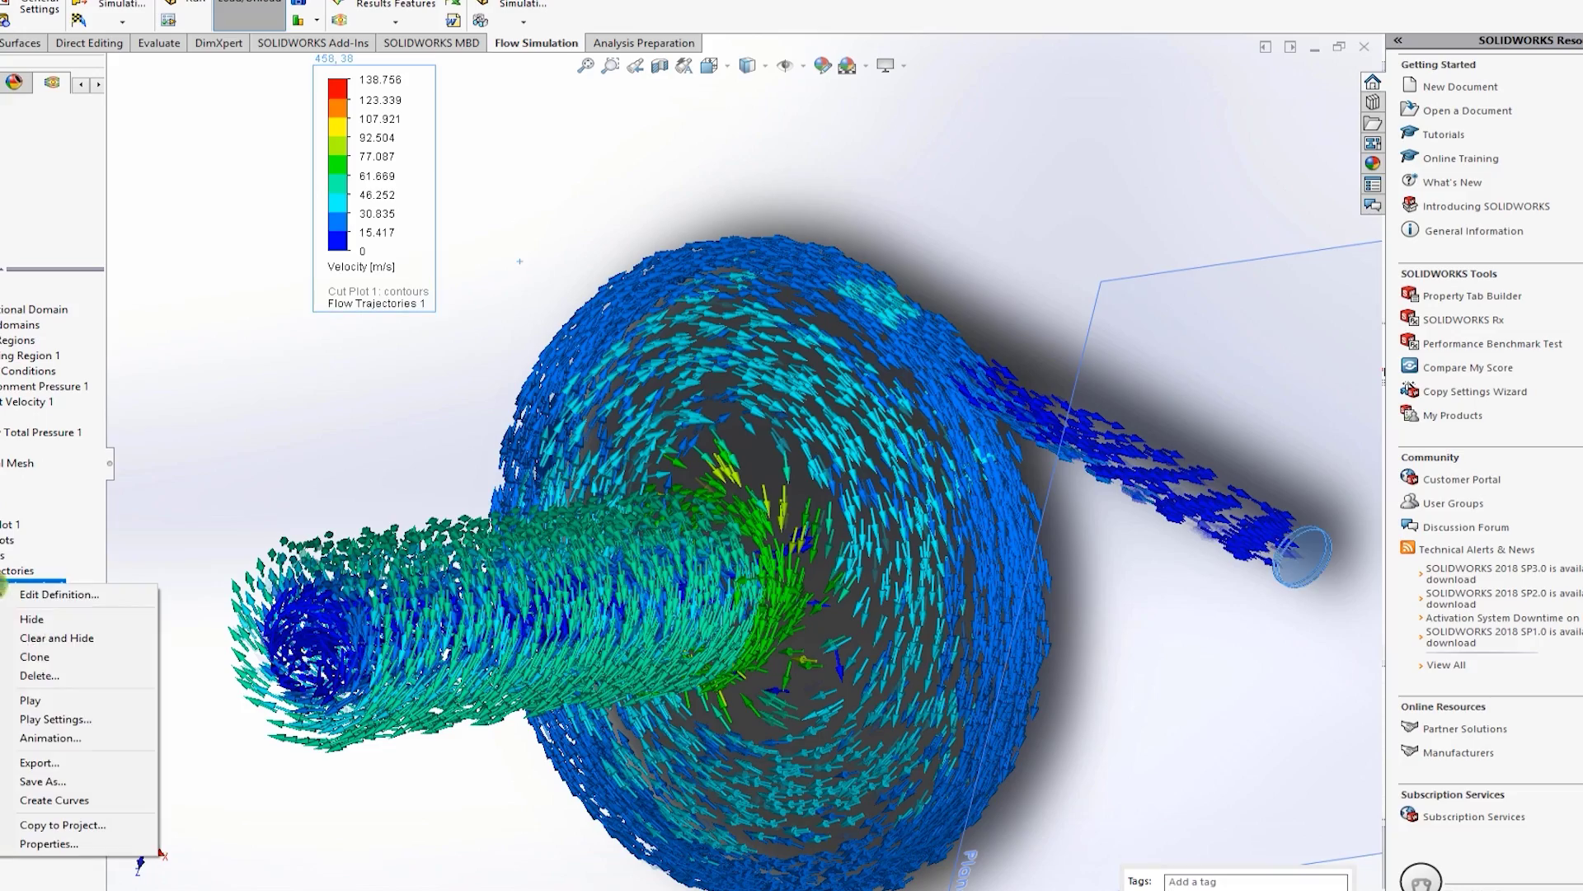
click(37, 699)
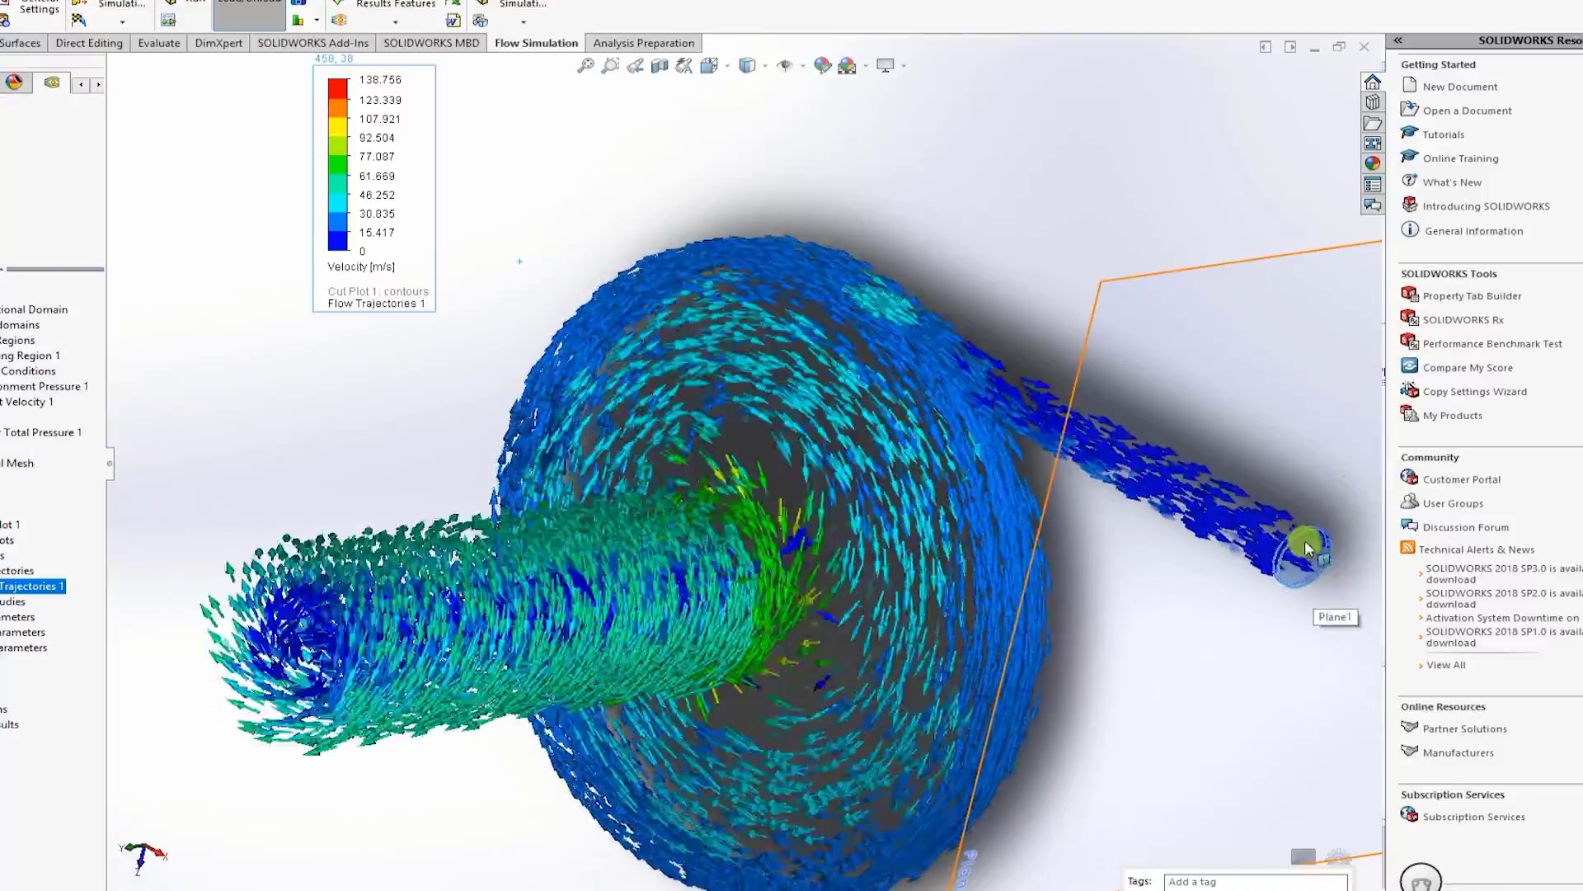
scroll(477, 531, down, 5)
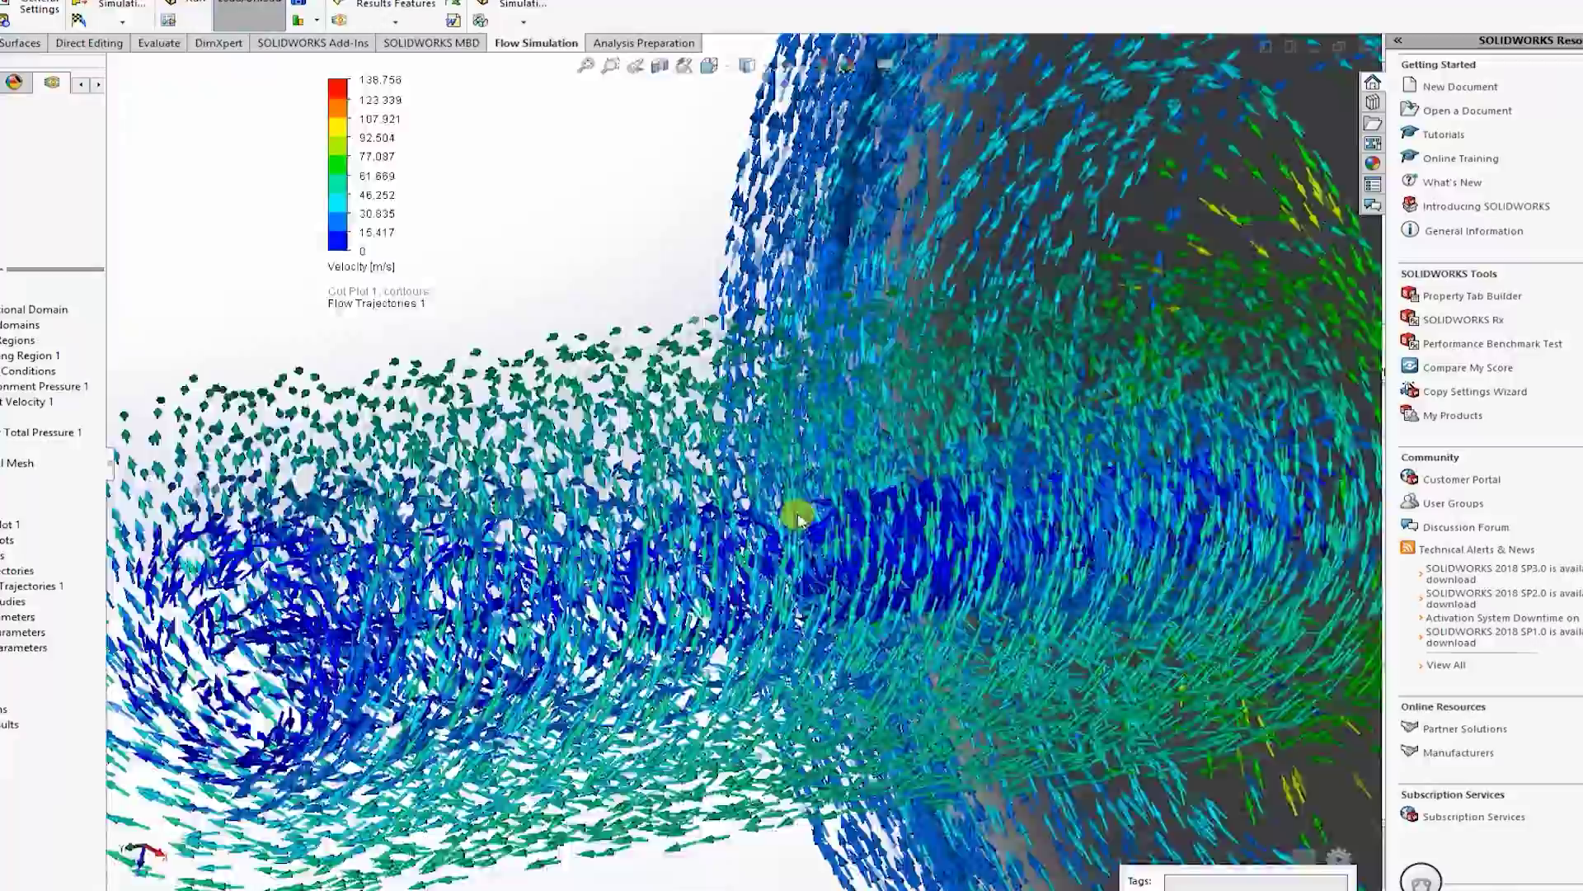
middle_drag(799, 512, 884, 496)
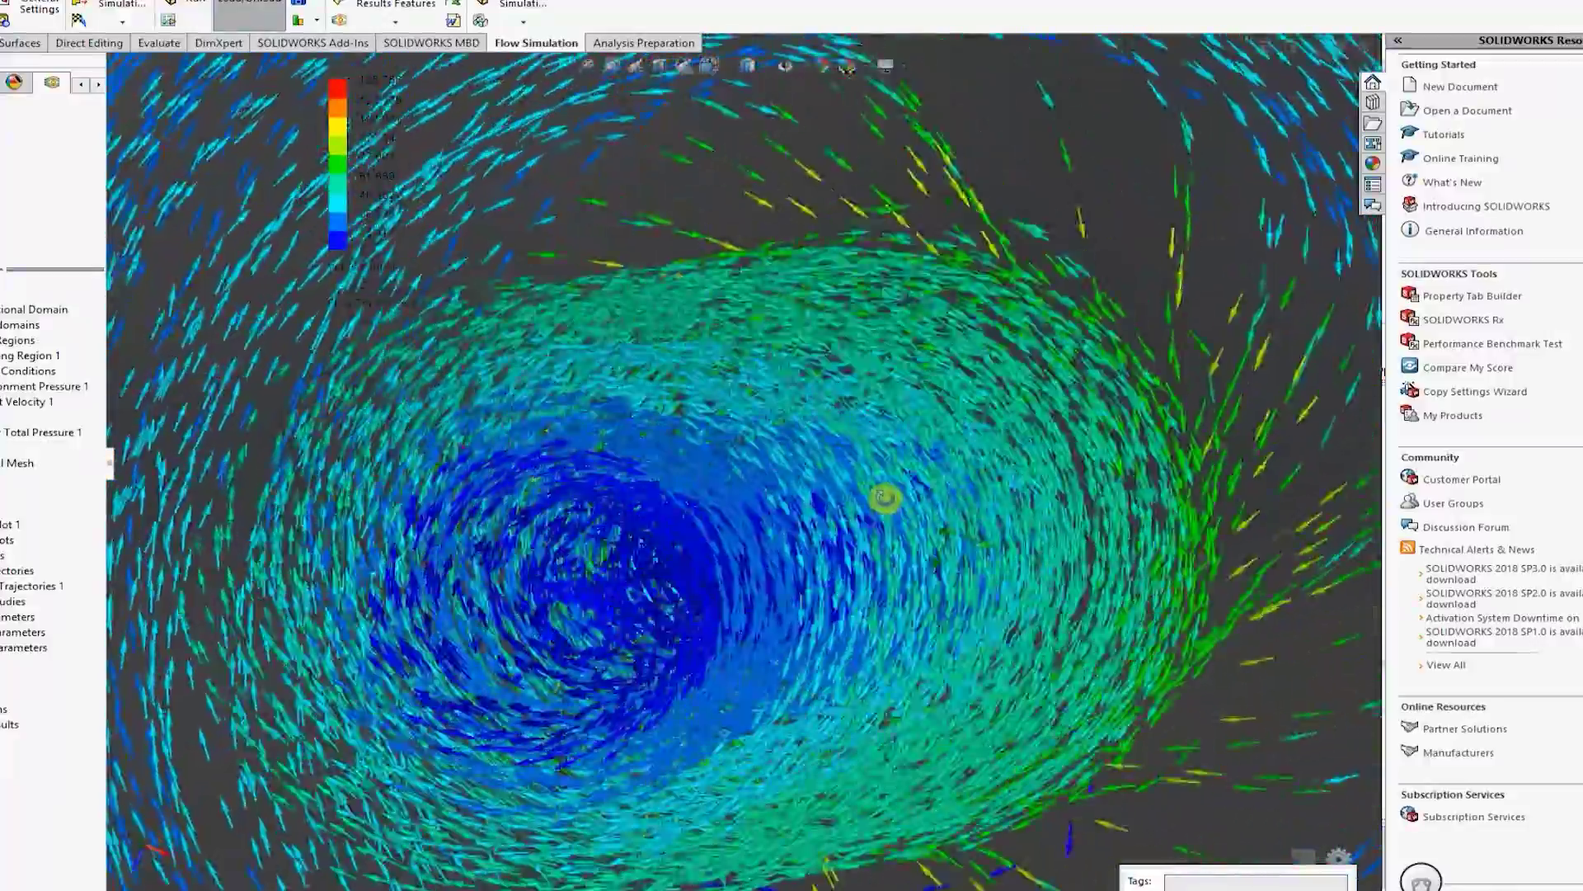
scroll(695, 554, down, 5)
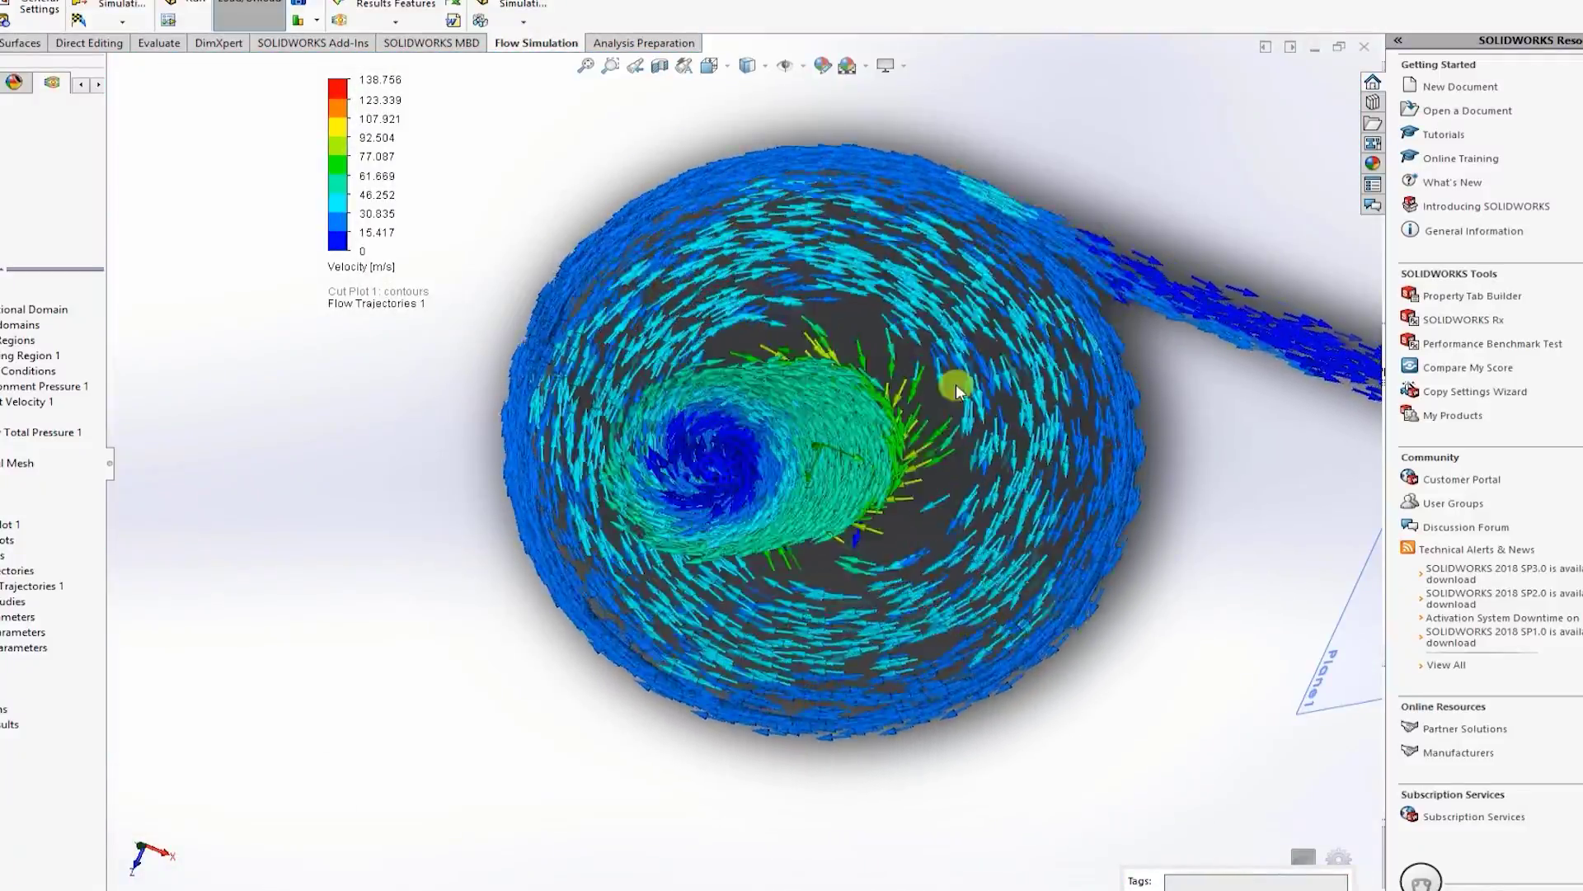
middle_drag(945, 388, 961, 162)
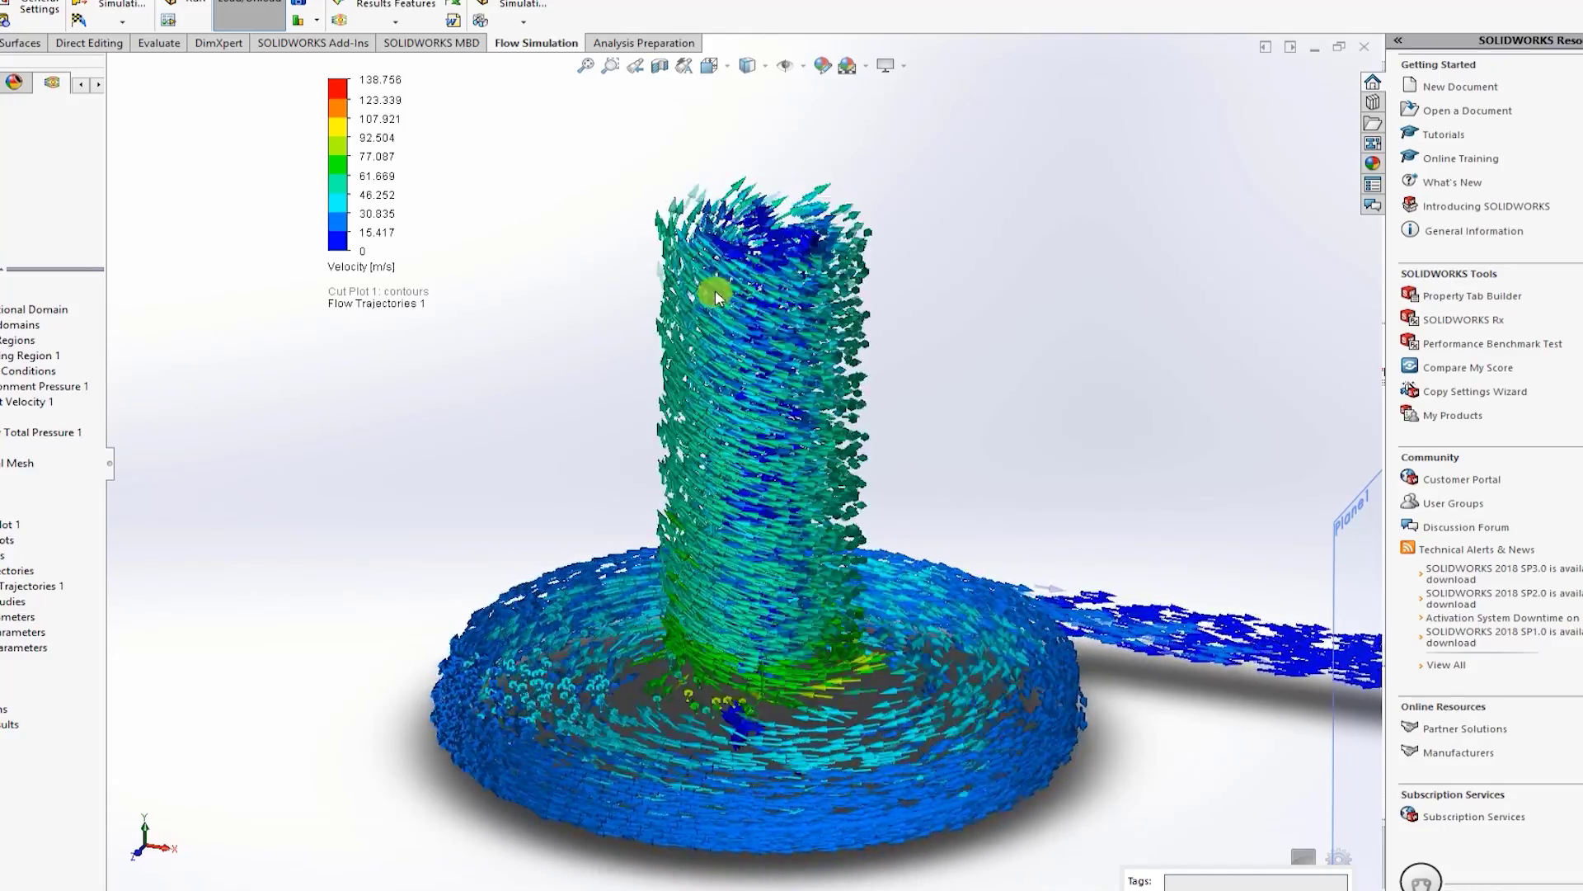
middle_drag(715, 293, 841, 523)
scroll(1003, 558, down, 3)
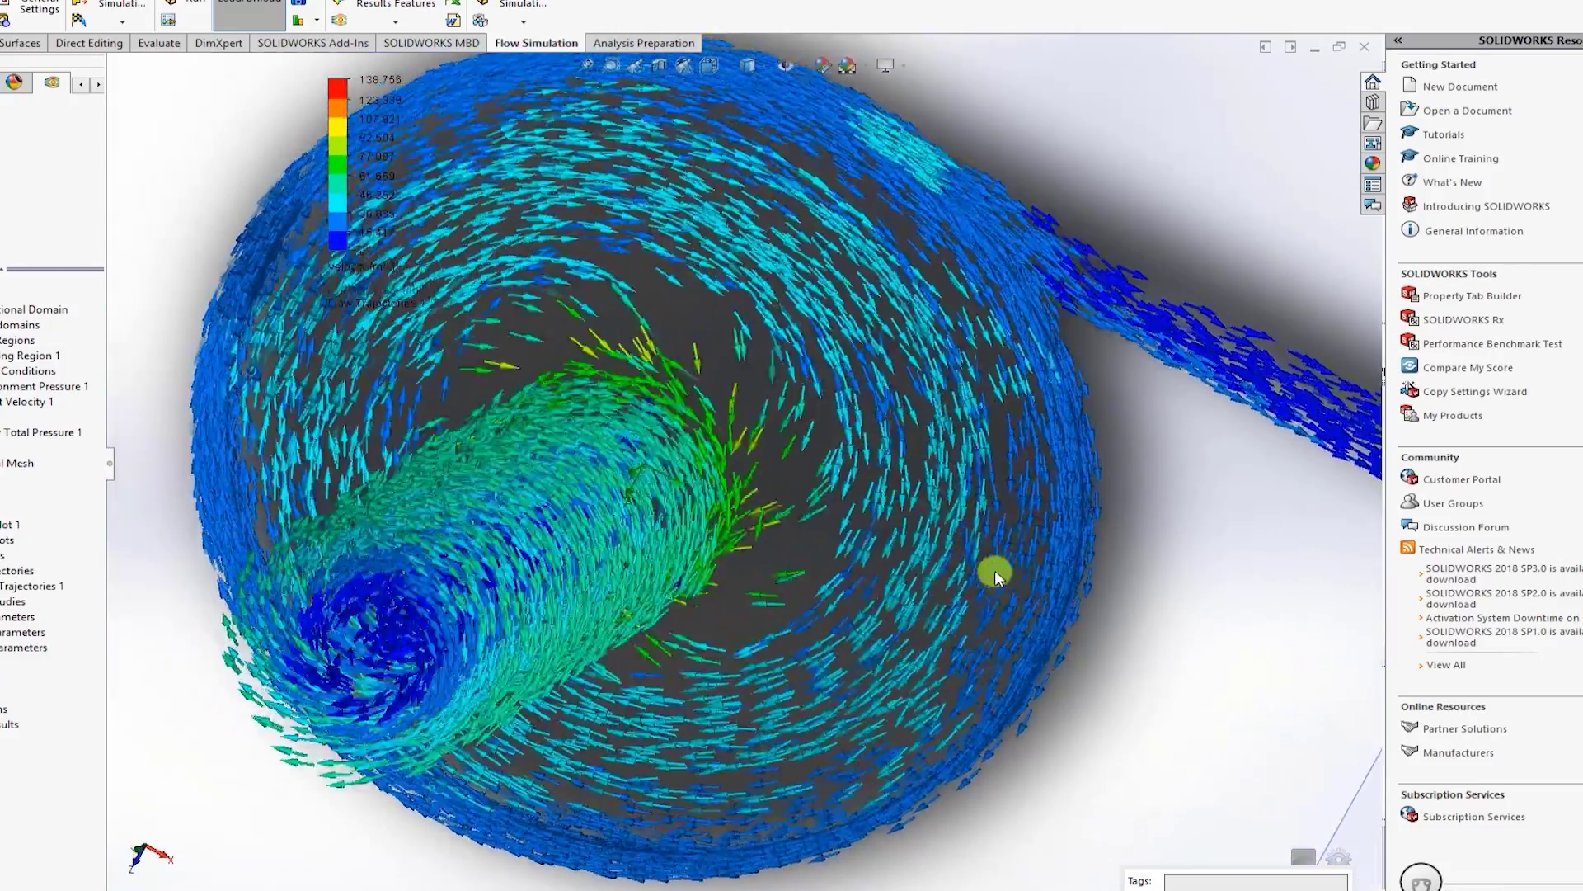
scroll(967, 577, up, 5)
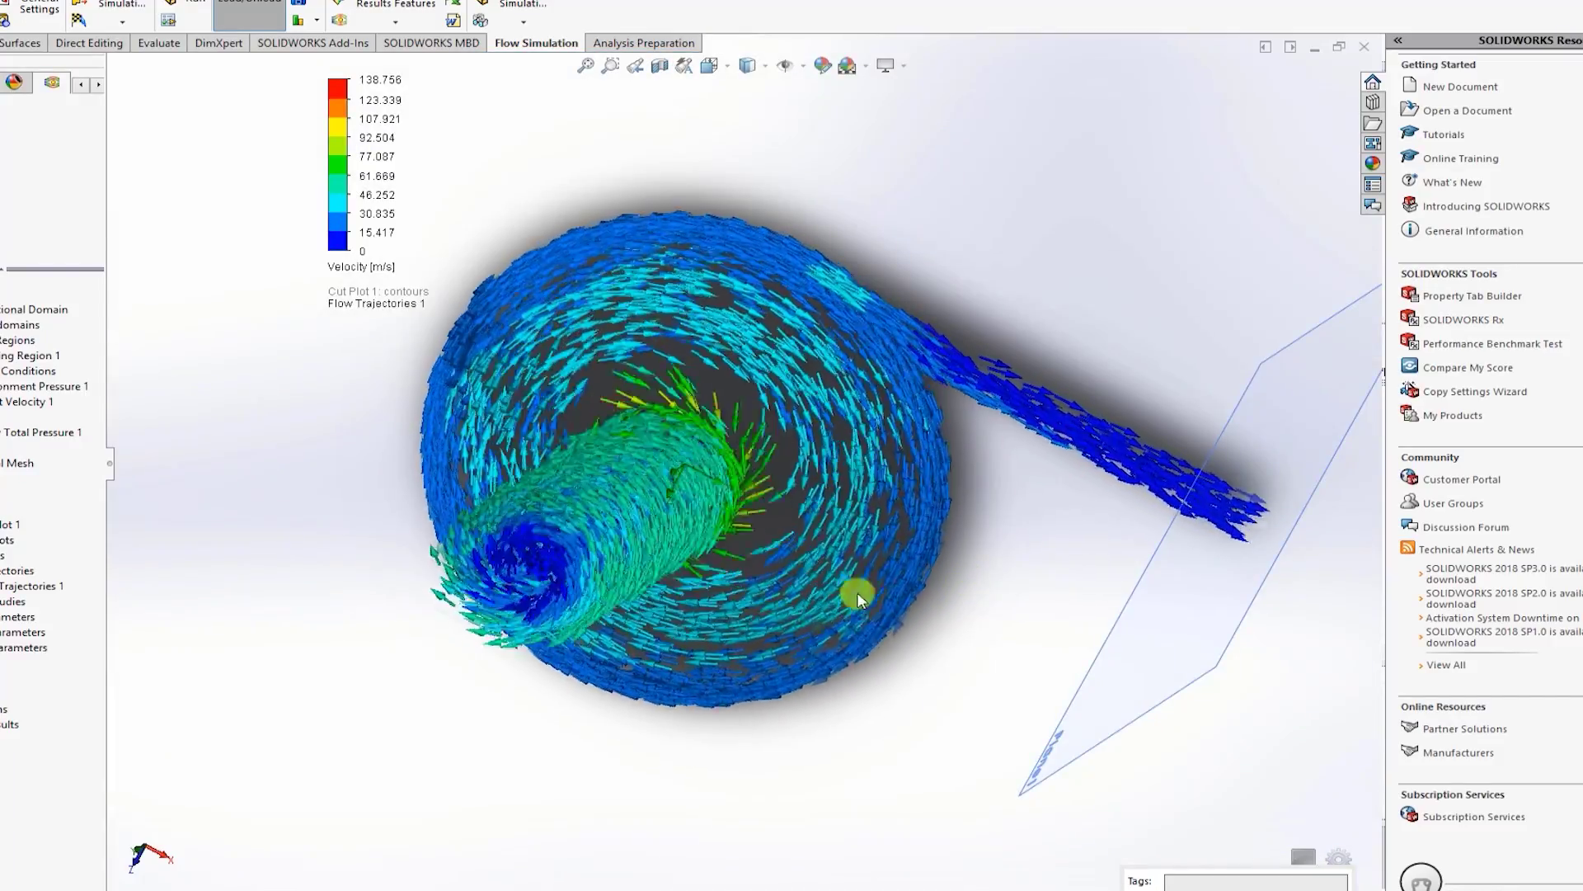
middle_drag(778, 545, 575, 487)
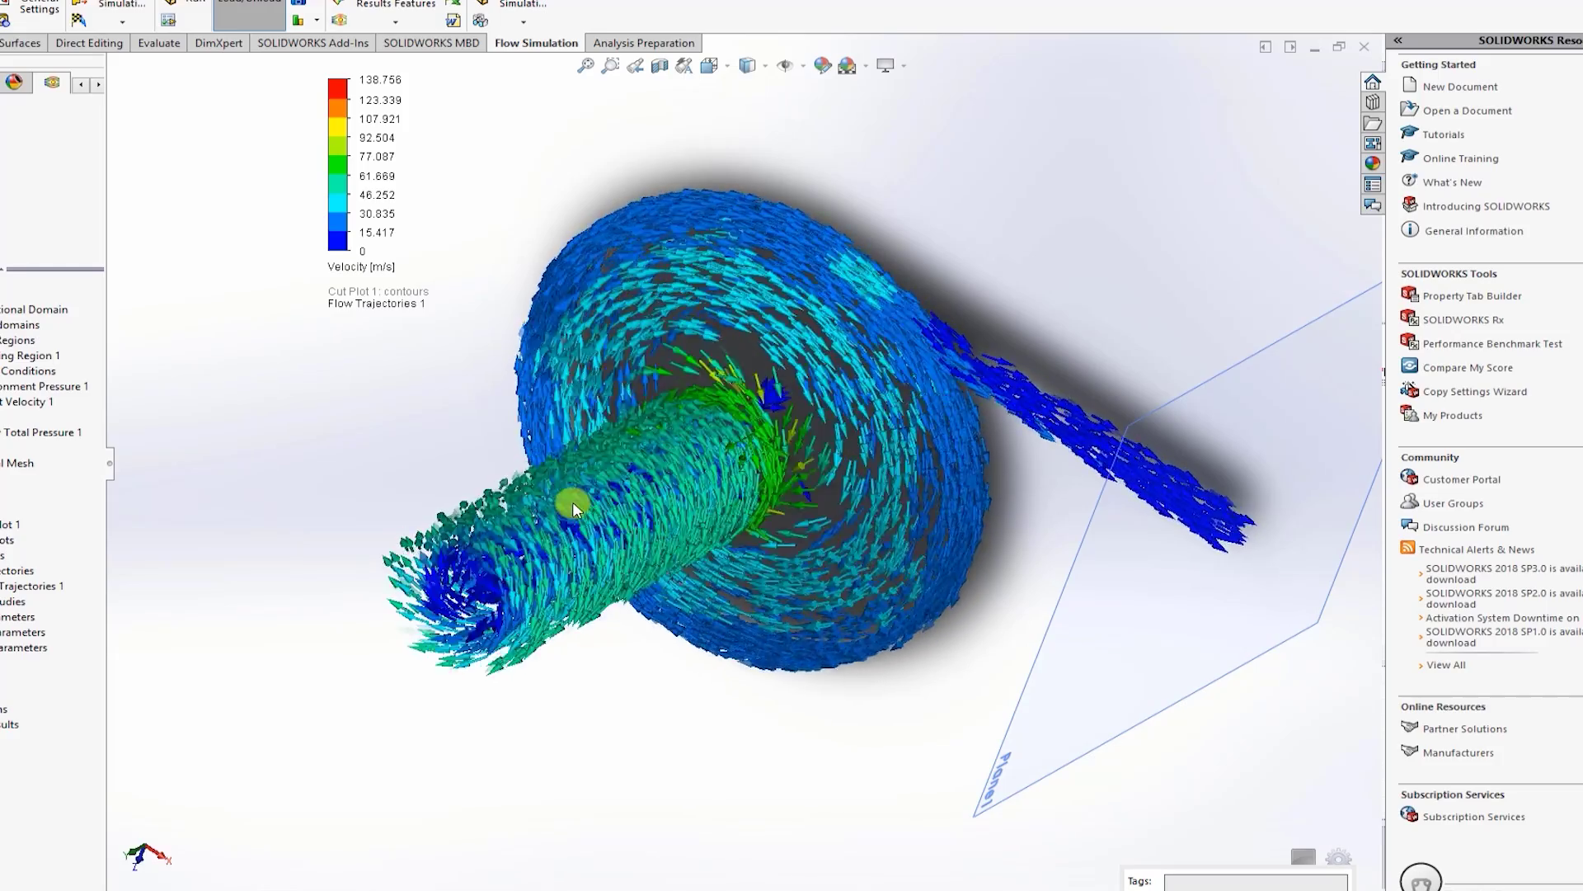
Stop the Flow Trajectories 1 animation and create a new What If parametric study
right_click(12, 587)
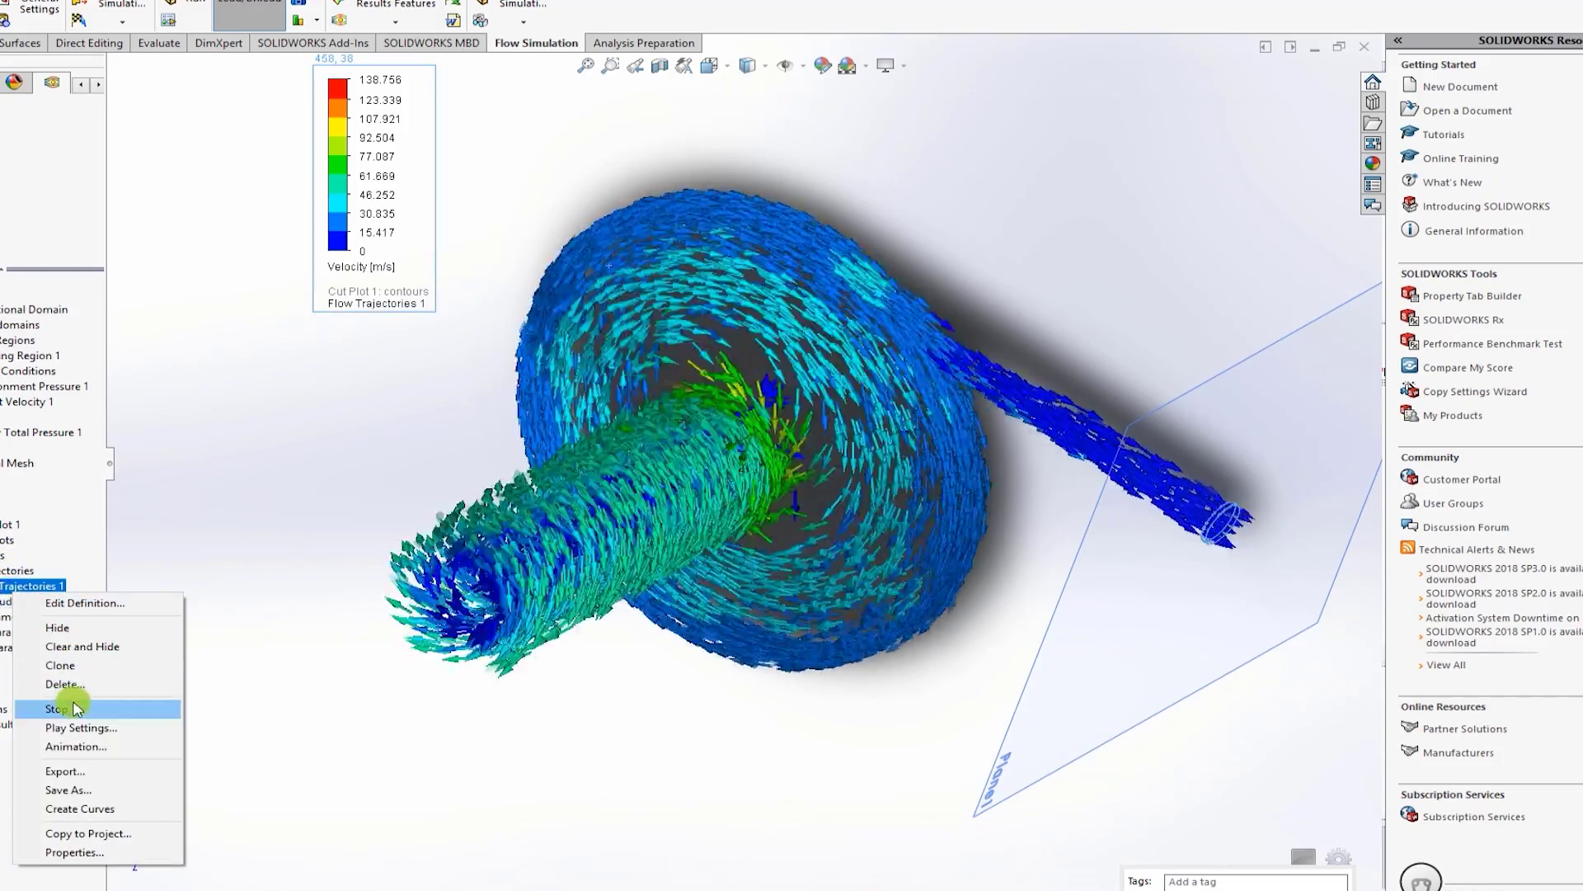
click(73, 708)
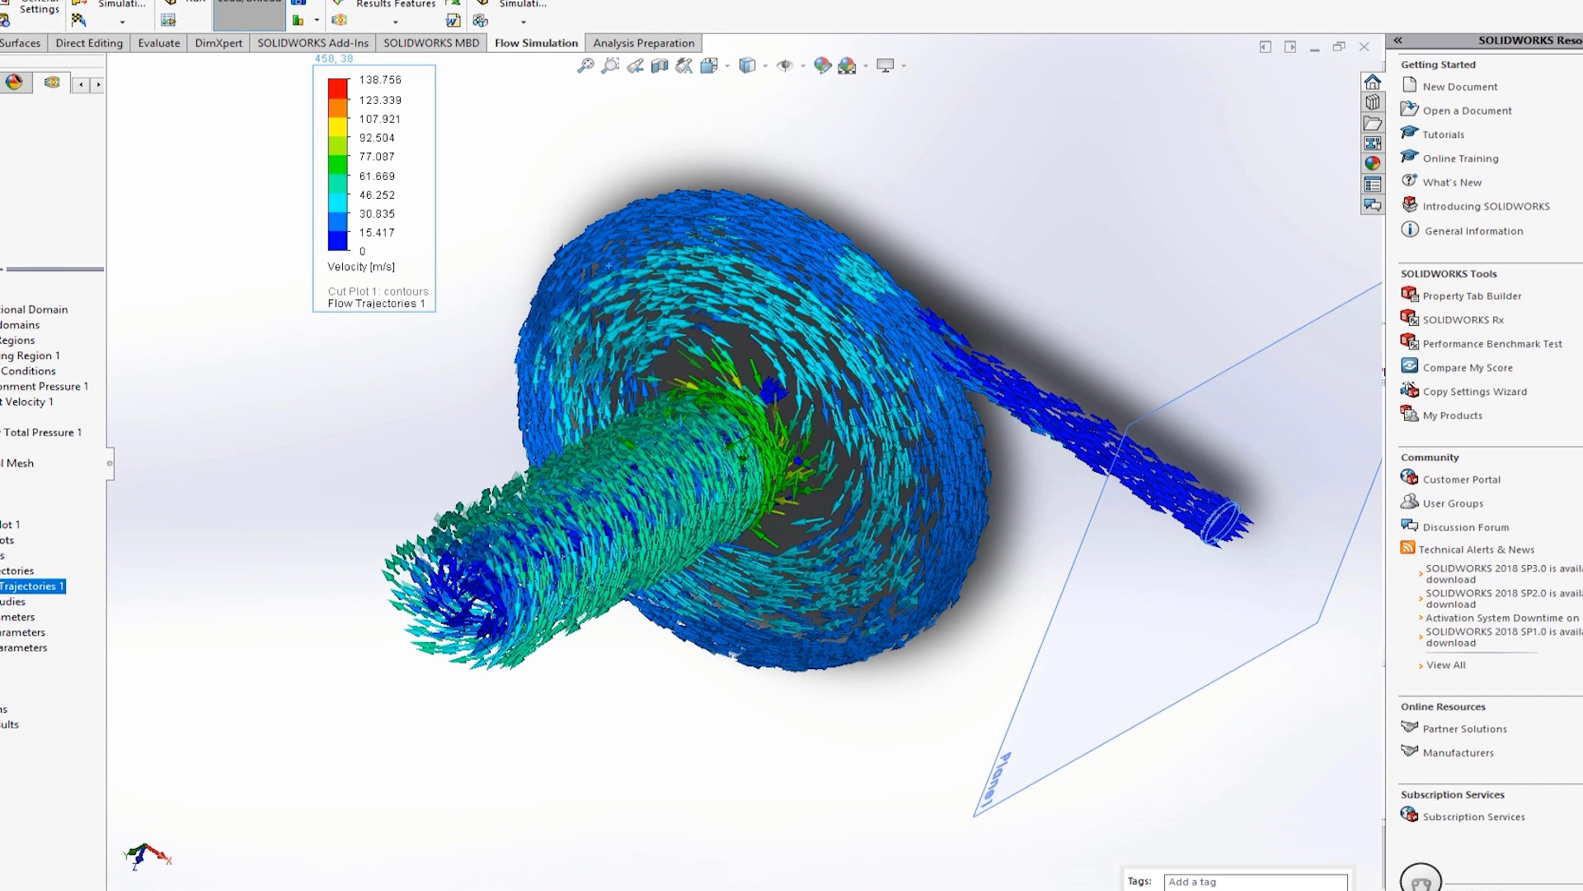
click(49, 161)
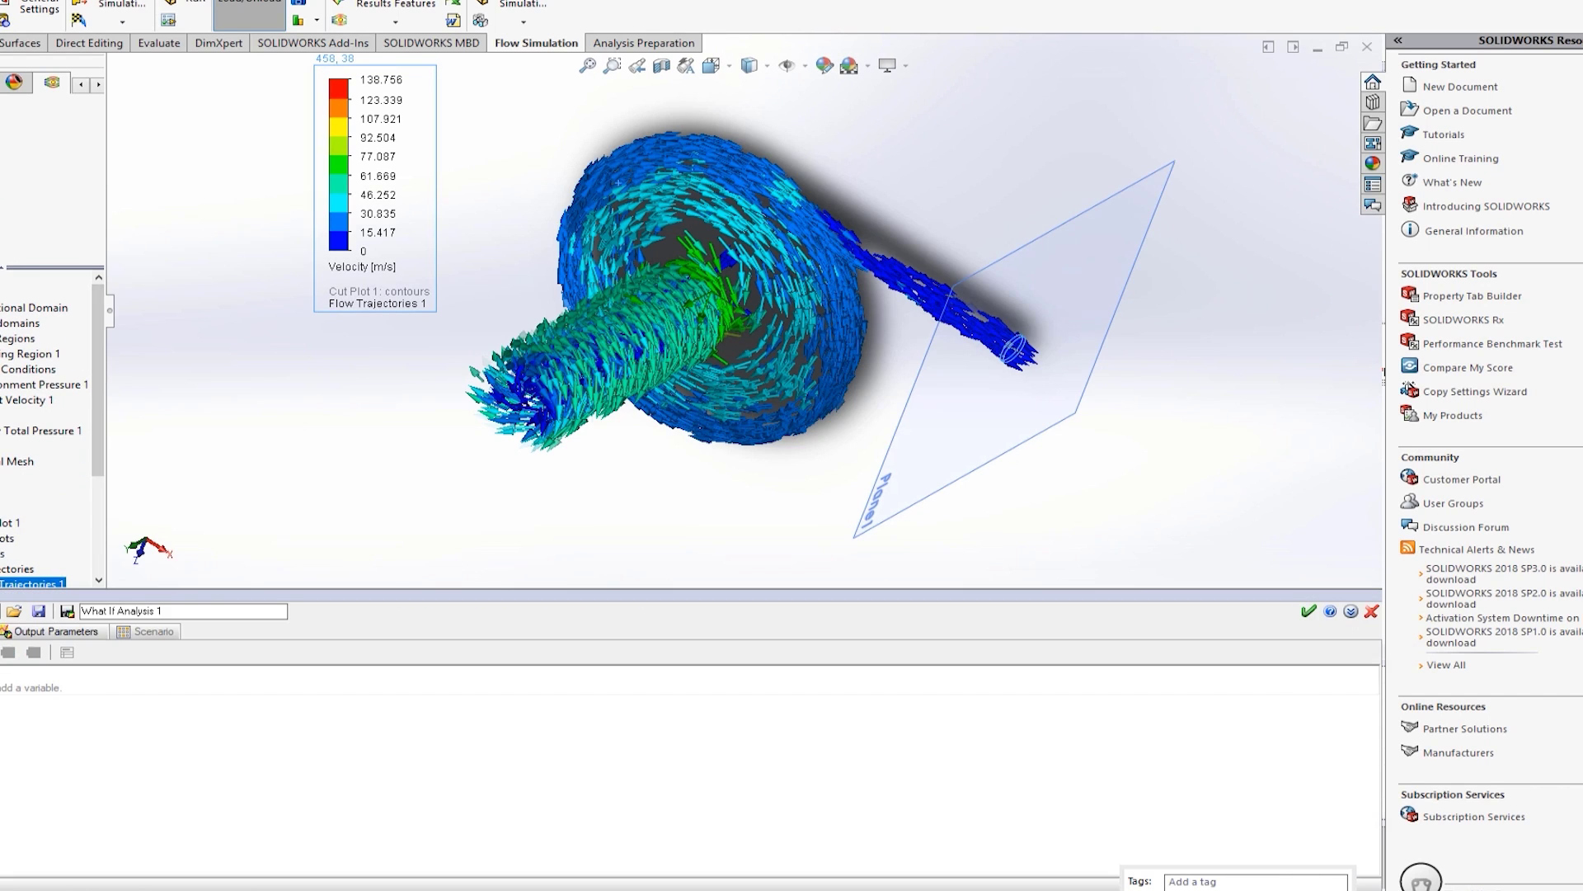
Add Outlet Velocity 1's velocity normal to face as the study's input parameter
click(7, 652)
click(1188, 722)
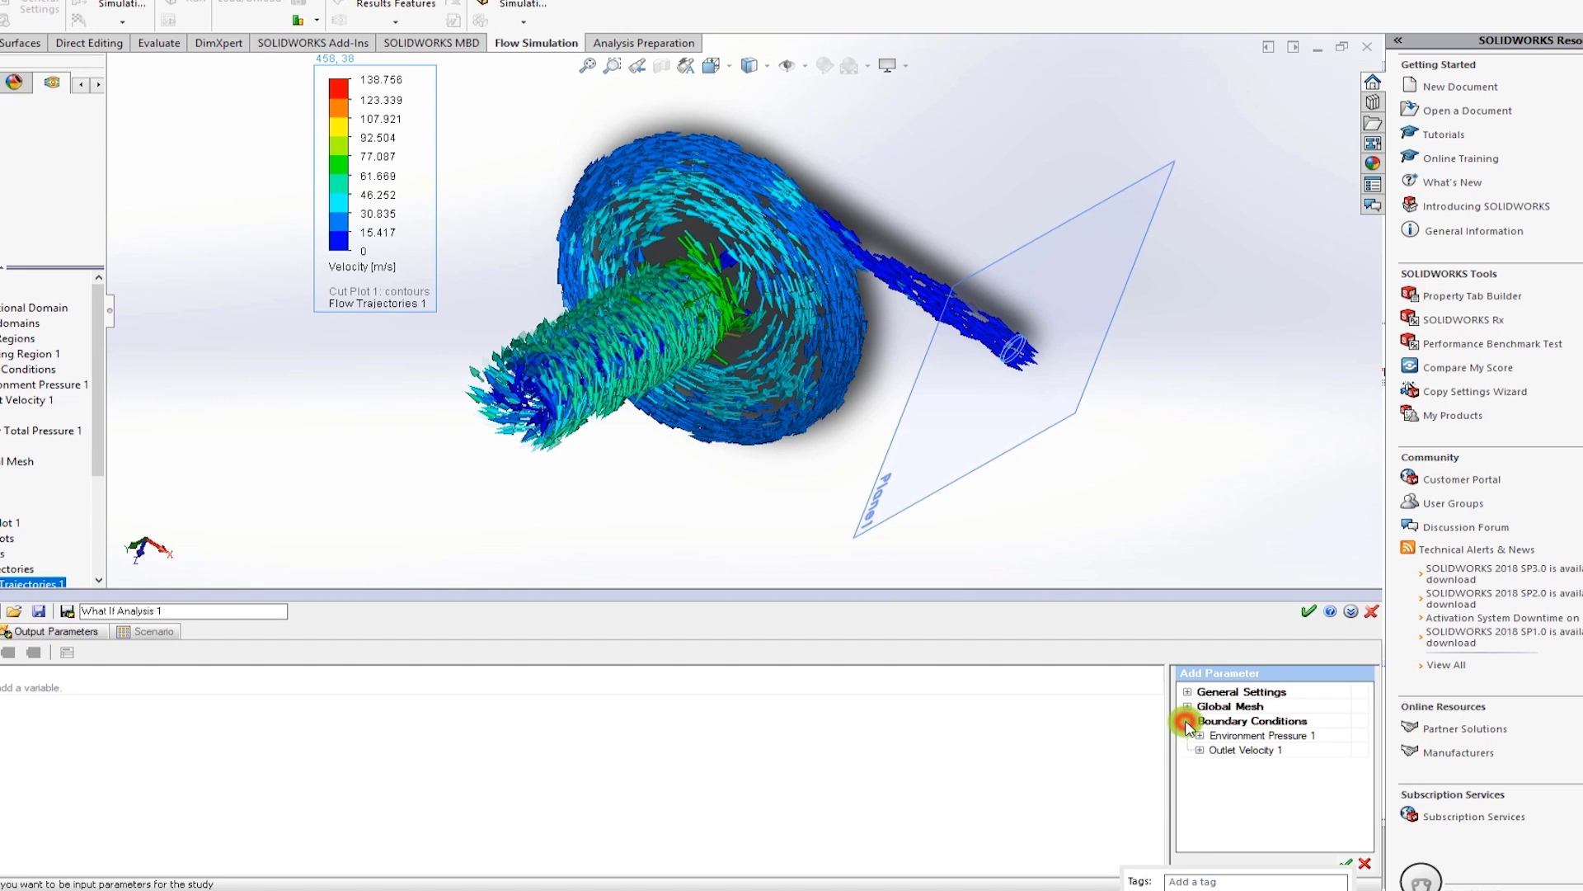
click(1202, 750)
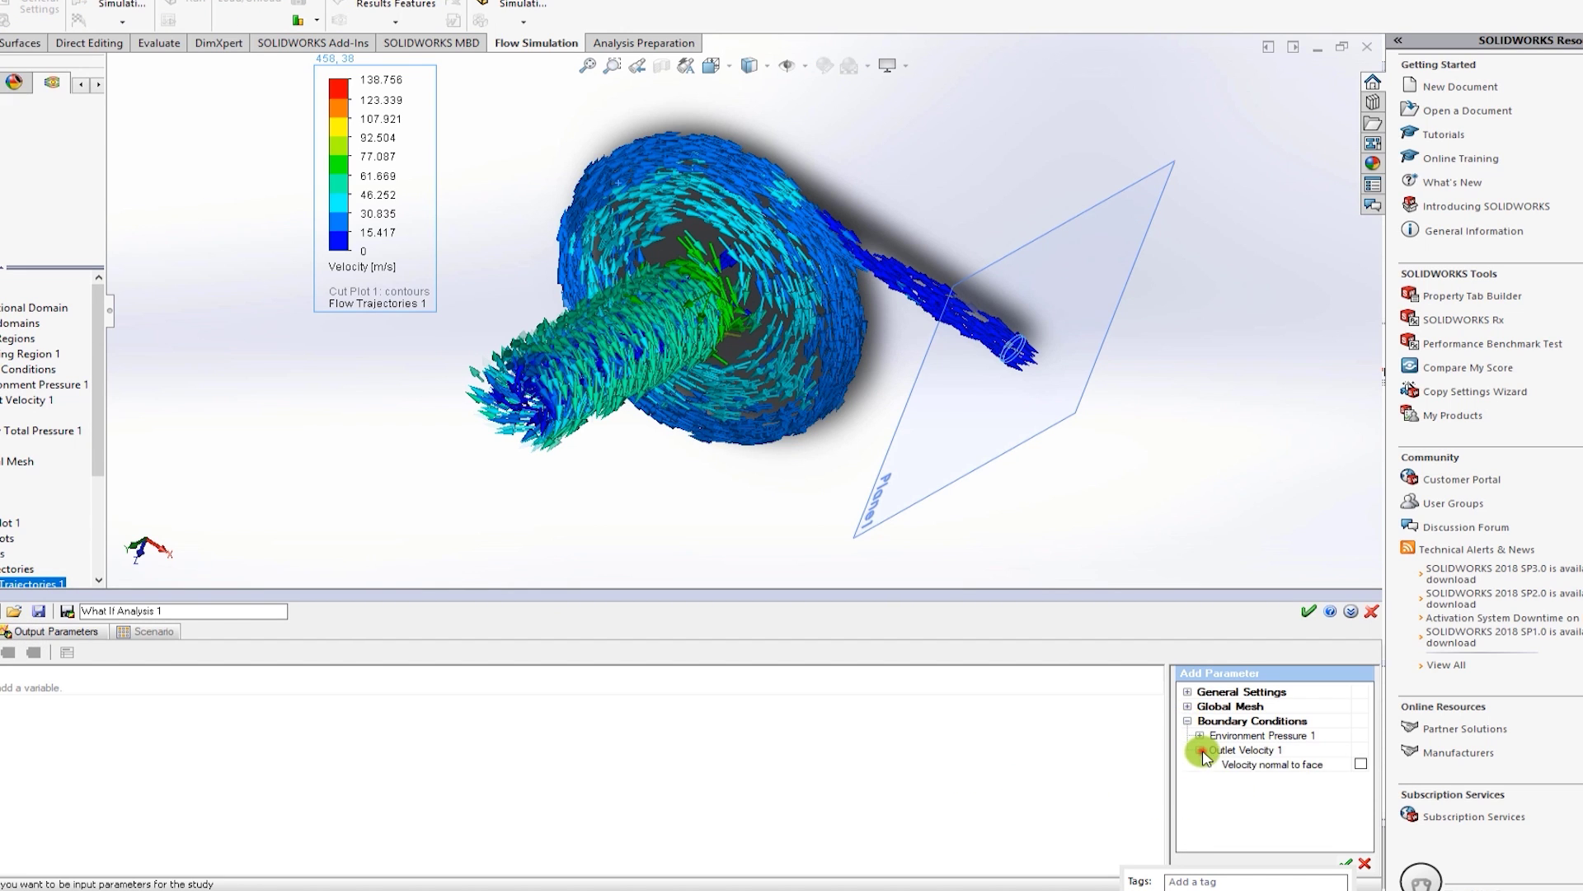
click(1360, 764)
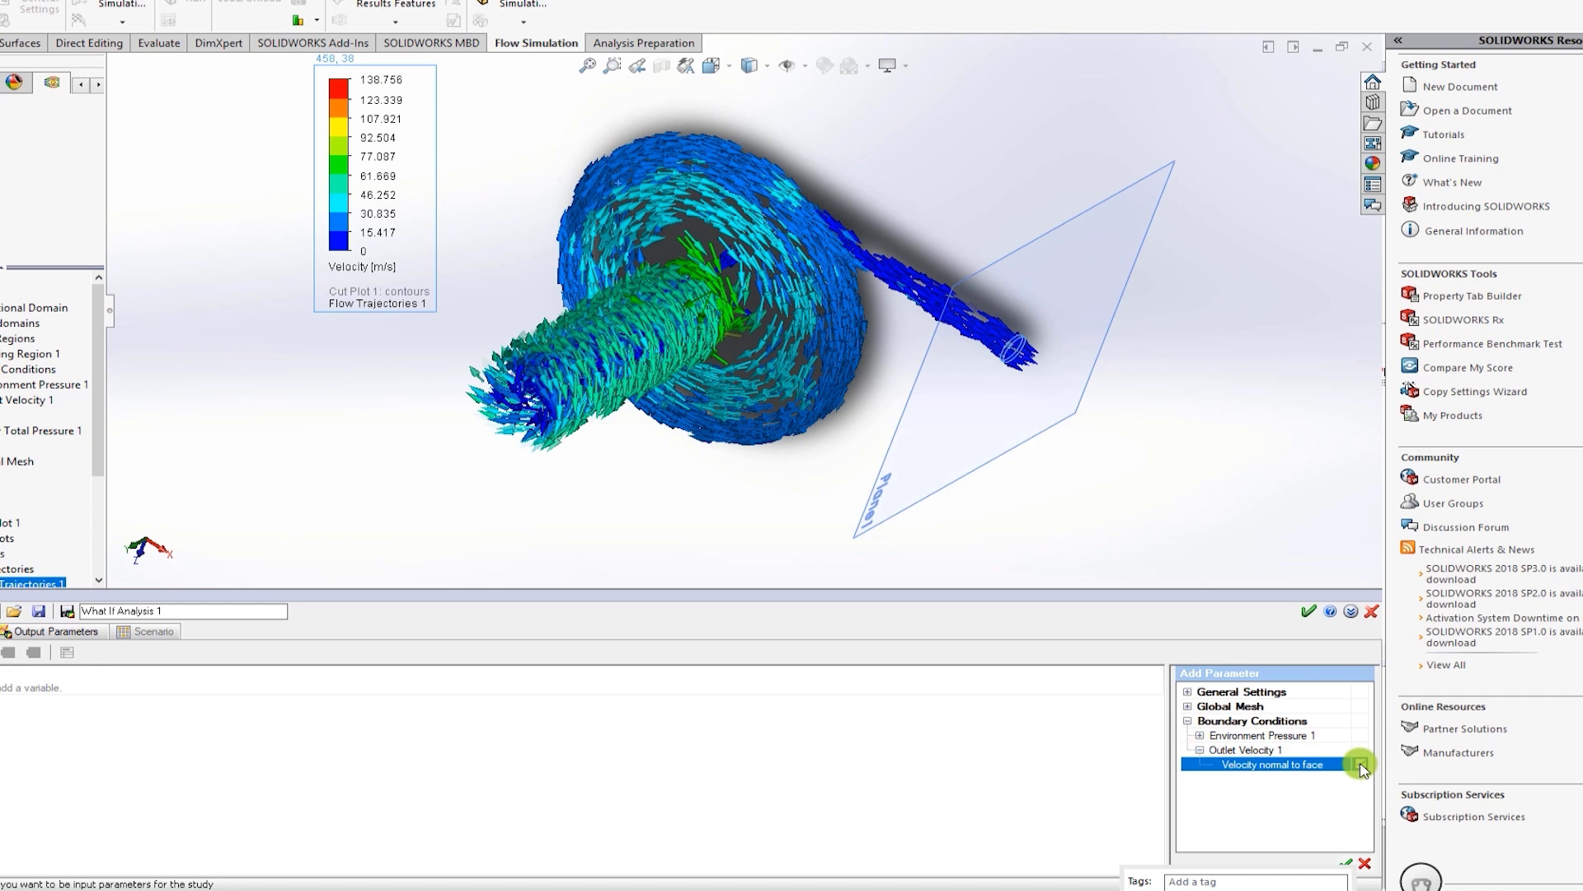
click(1355, 862)
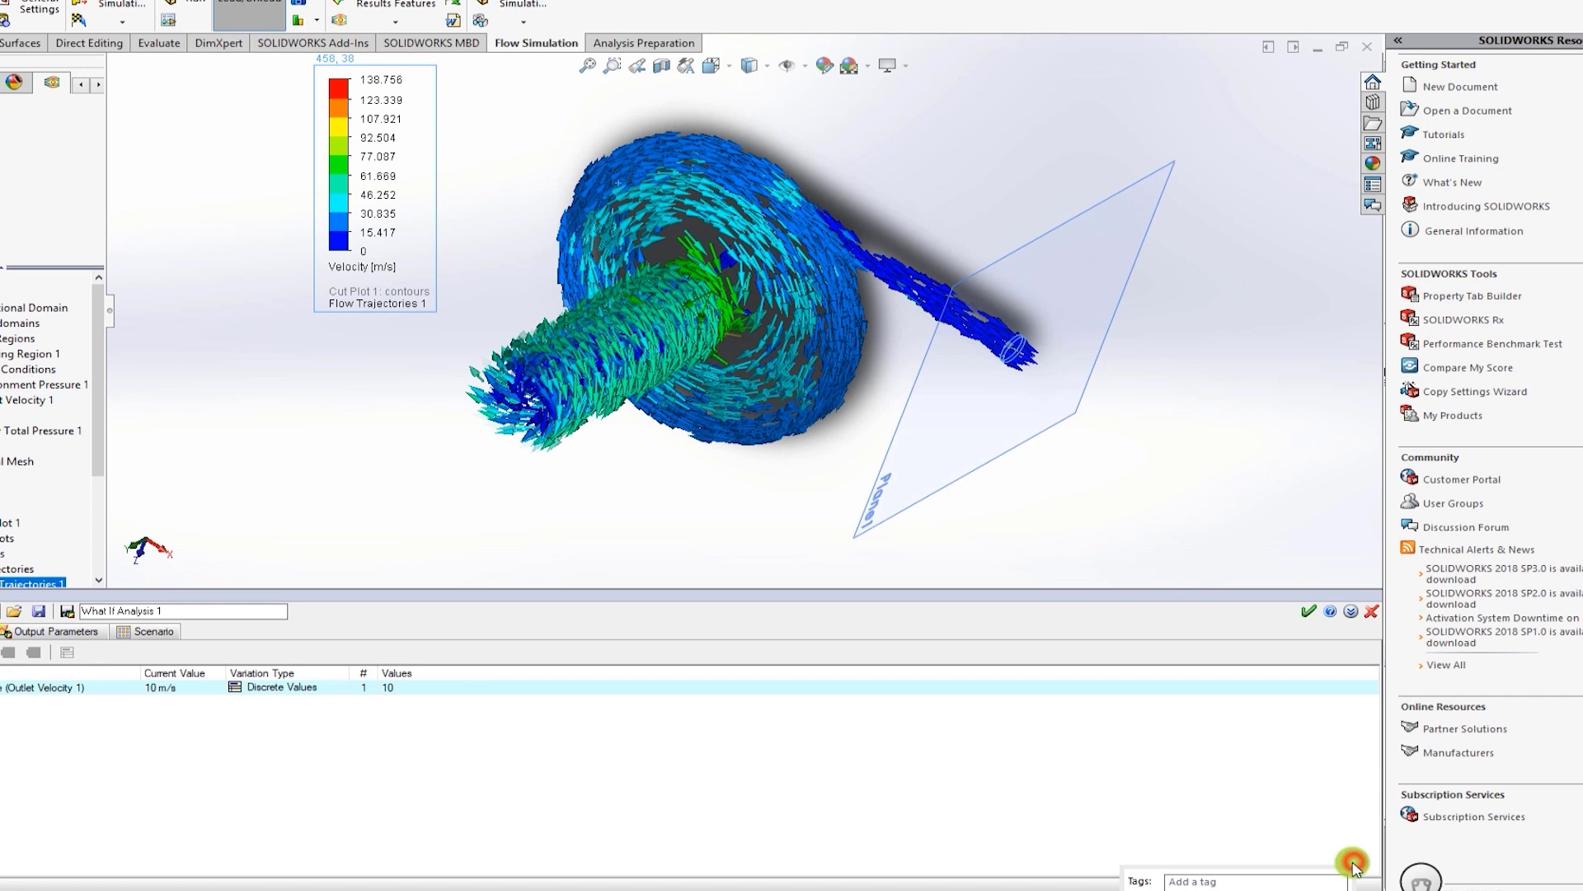
Set Outlet Velocity 1 as a Range with Number: min 10 m/s, max 30 m/s, 5 values
click(283, 695)
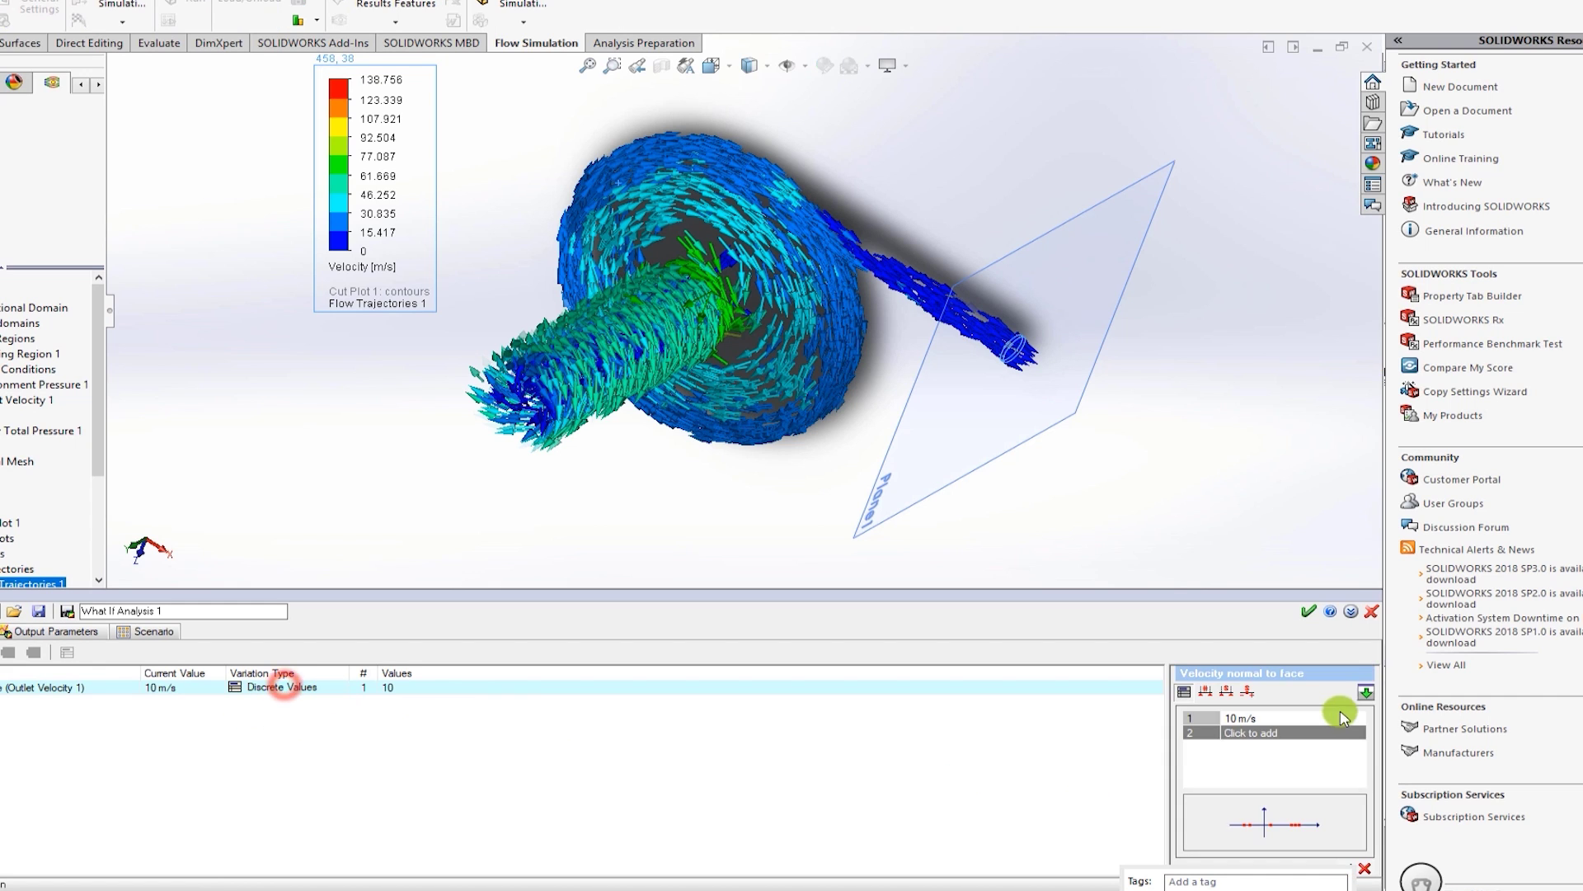
click(1205, 691)
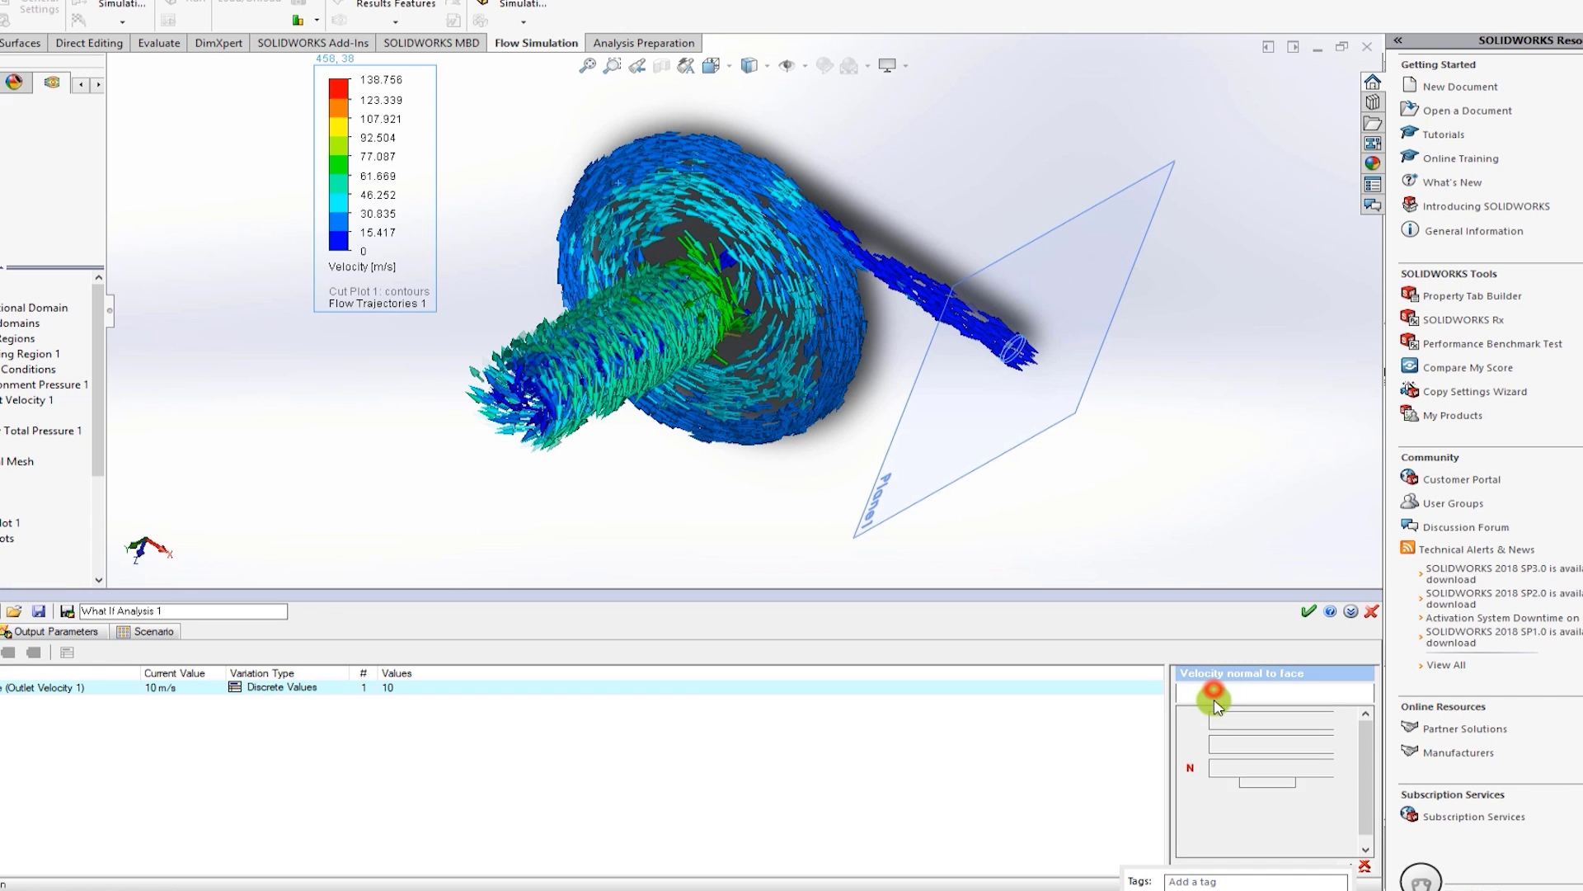
double_click(1217, 719)
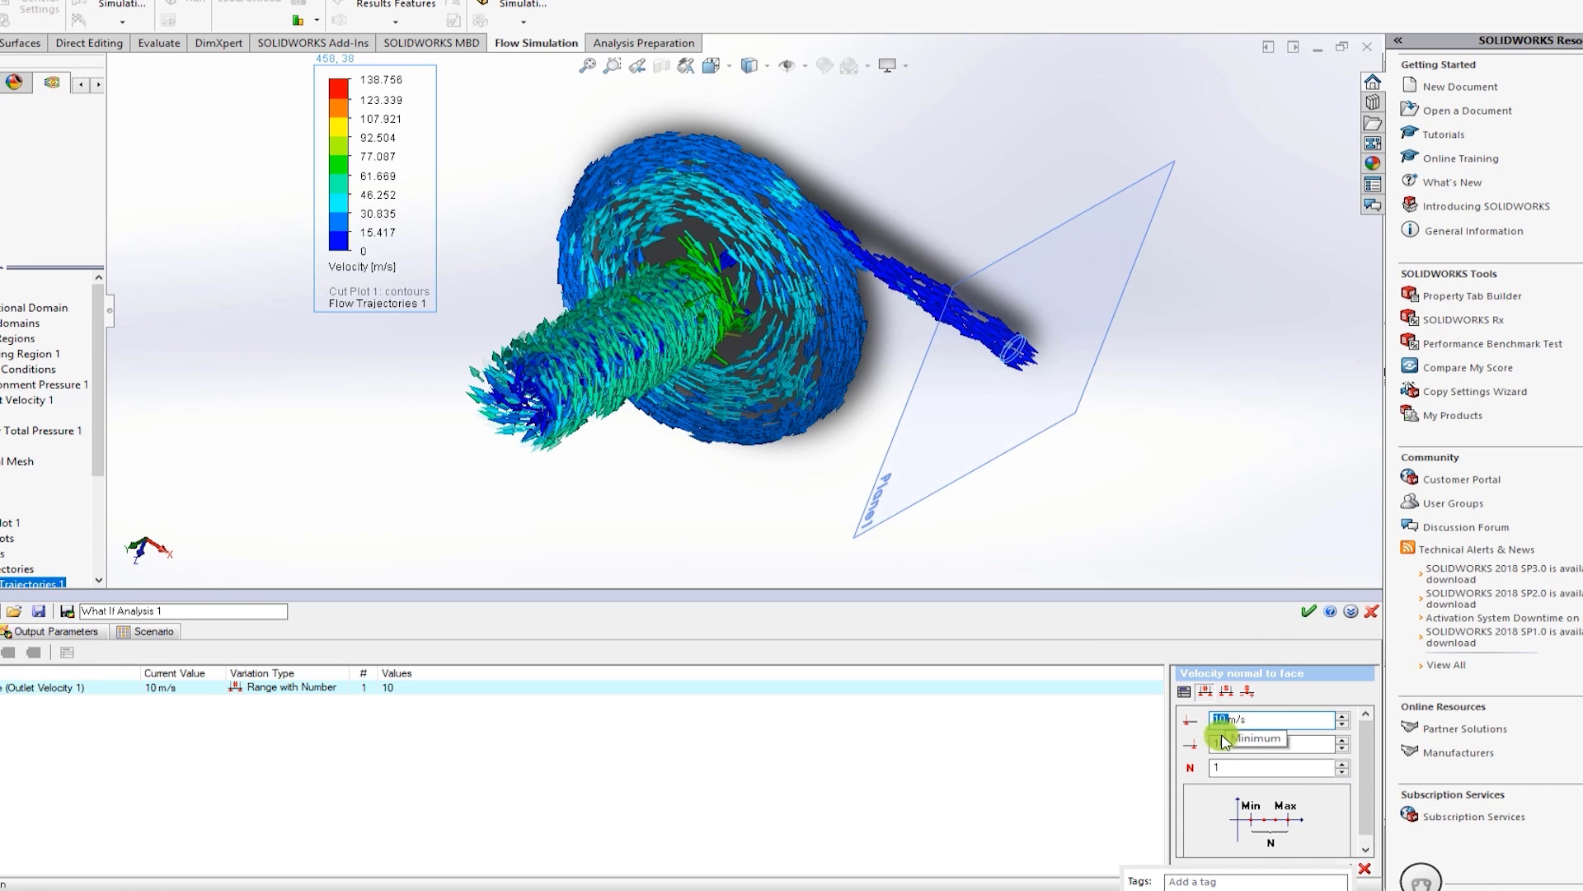
double_click(1222, 742)
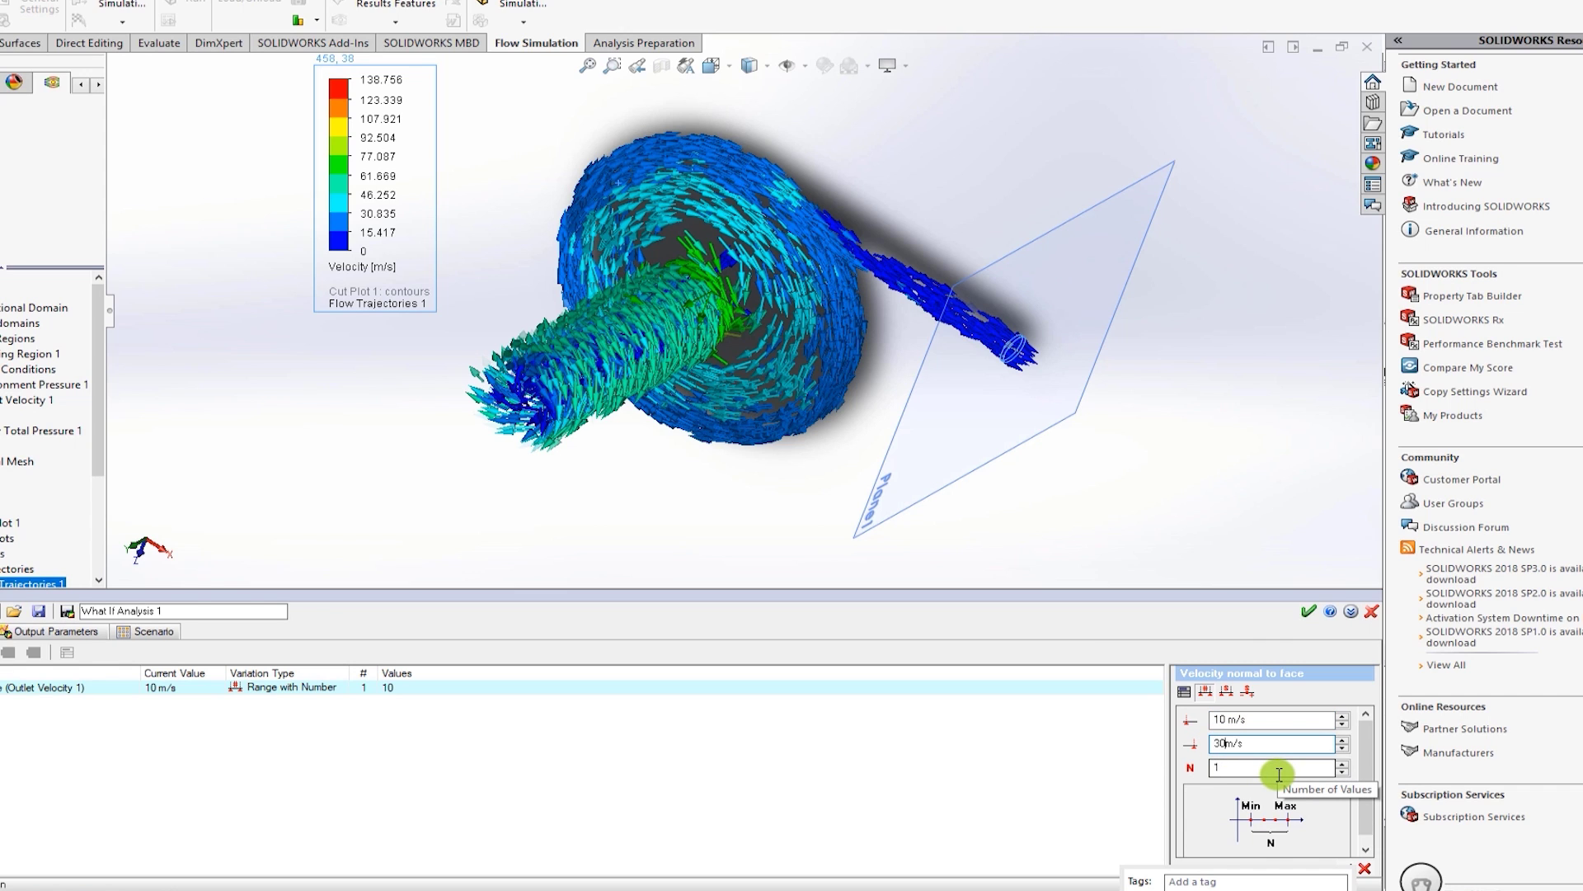
double_click(1219, 768)
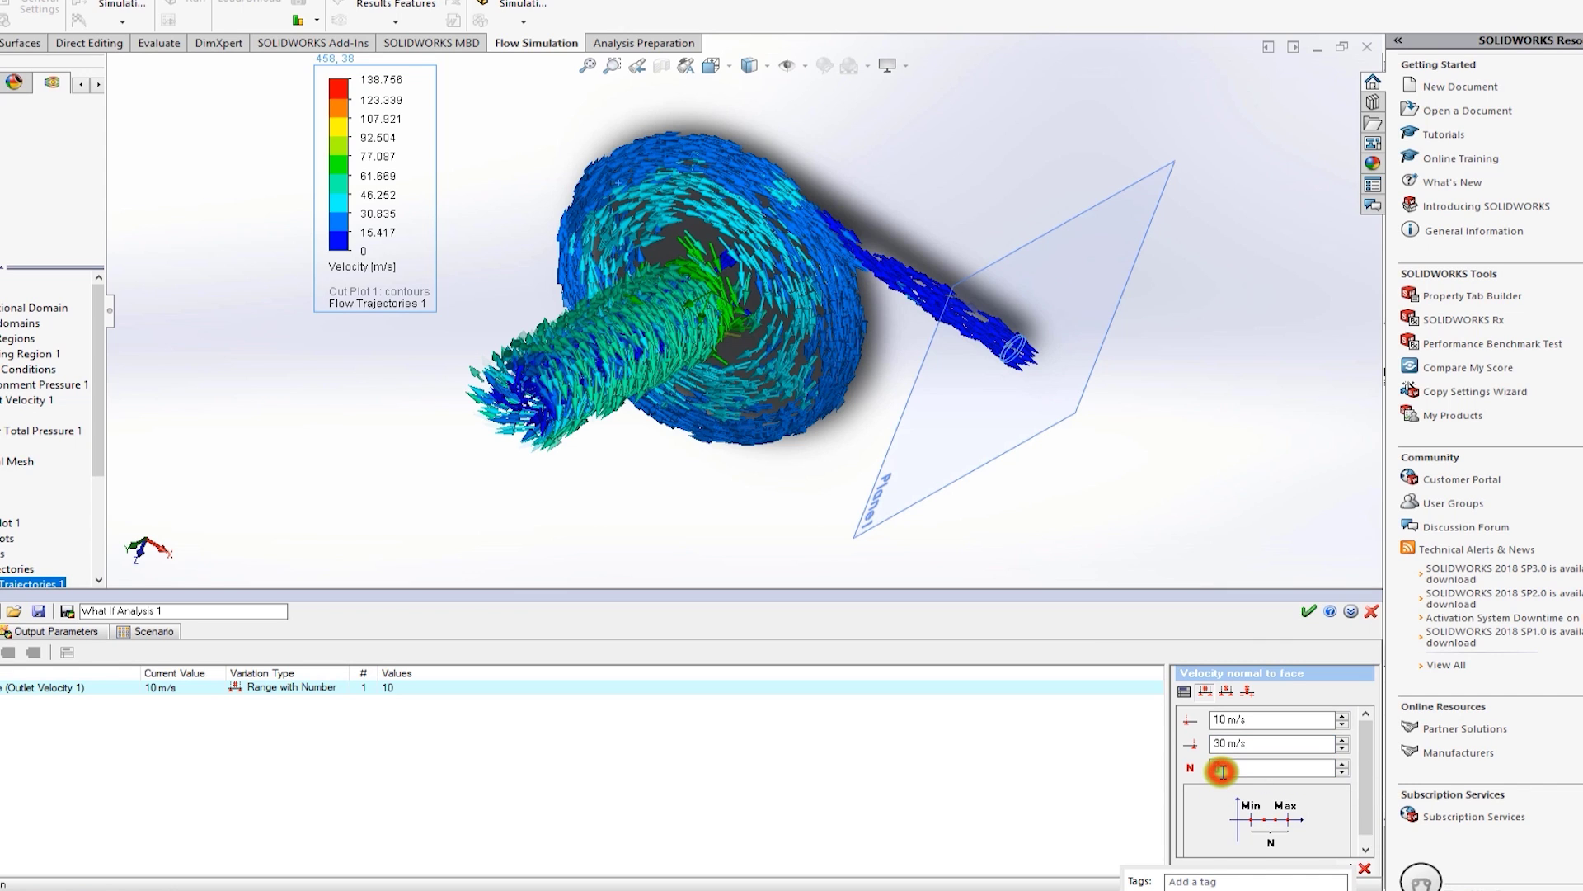
text(5)
Accept the study, reopen What If Analysis 1, and add SG Av Total Pressure 1 as its output parameter
click(1306, 613)
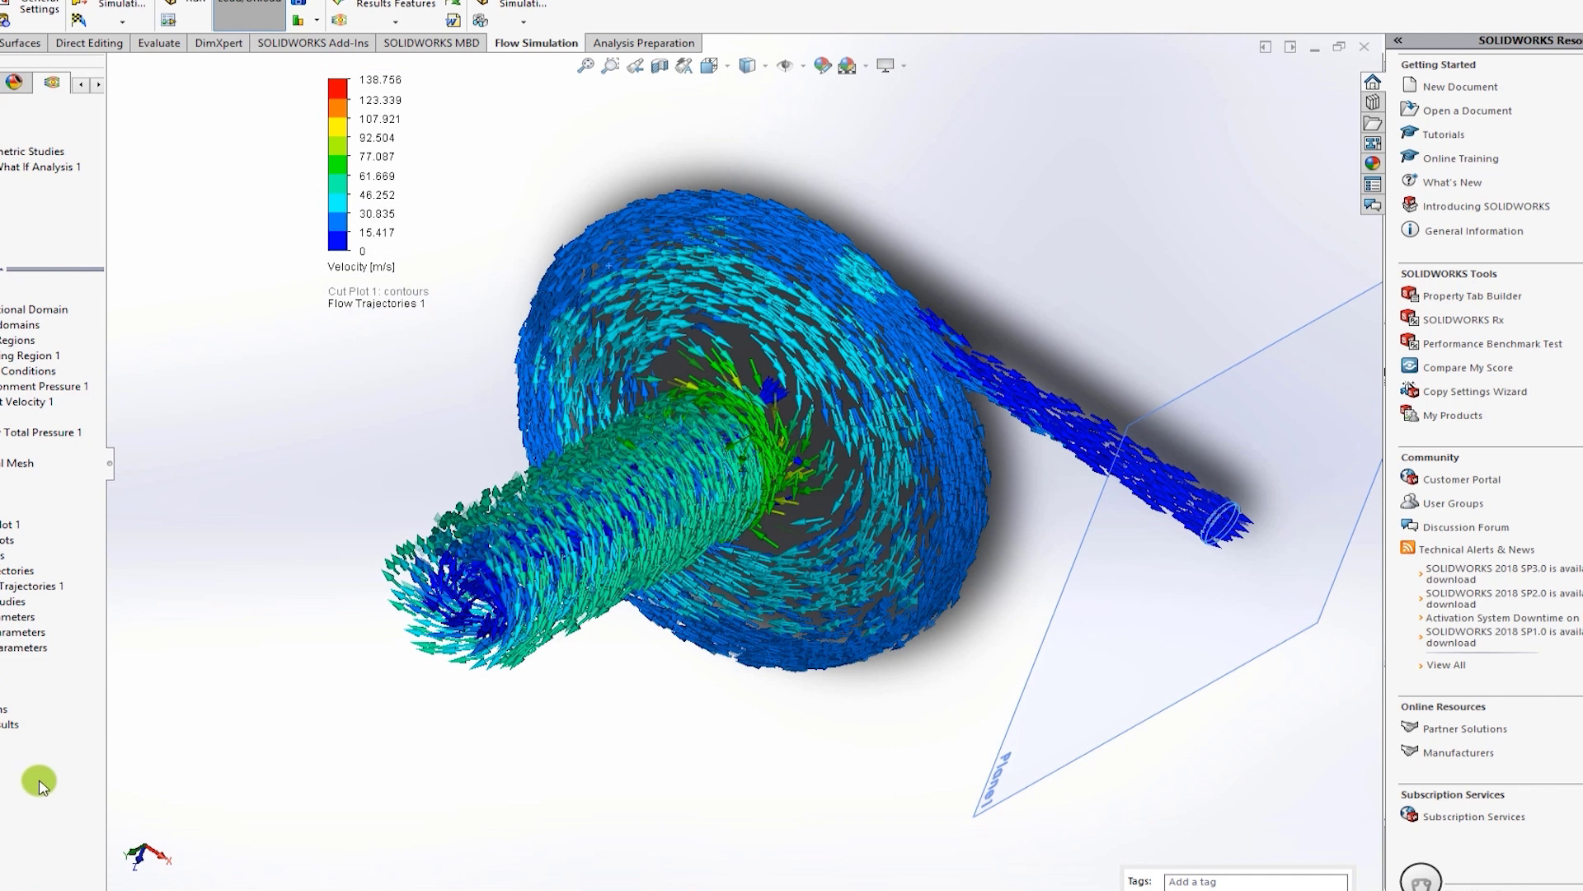
right_click(39, 167)
click(51, 177)
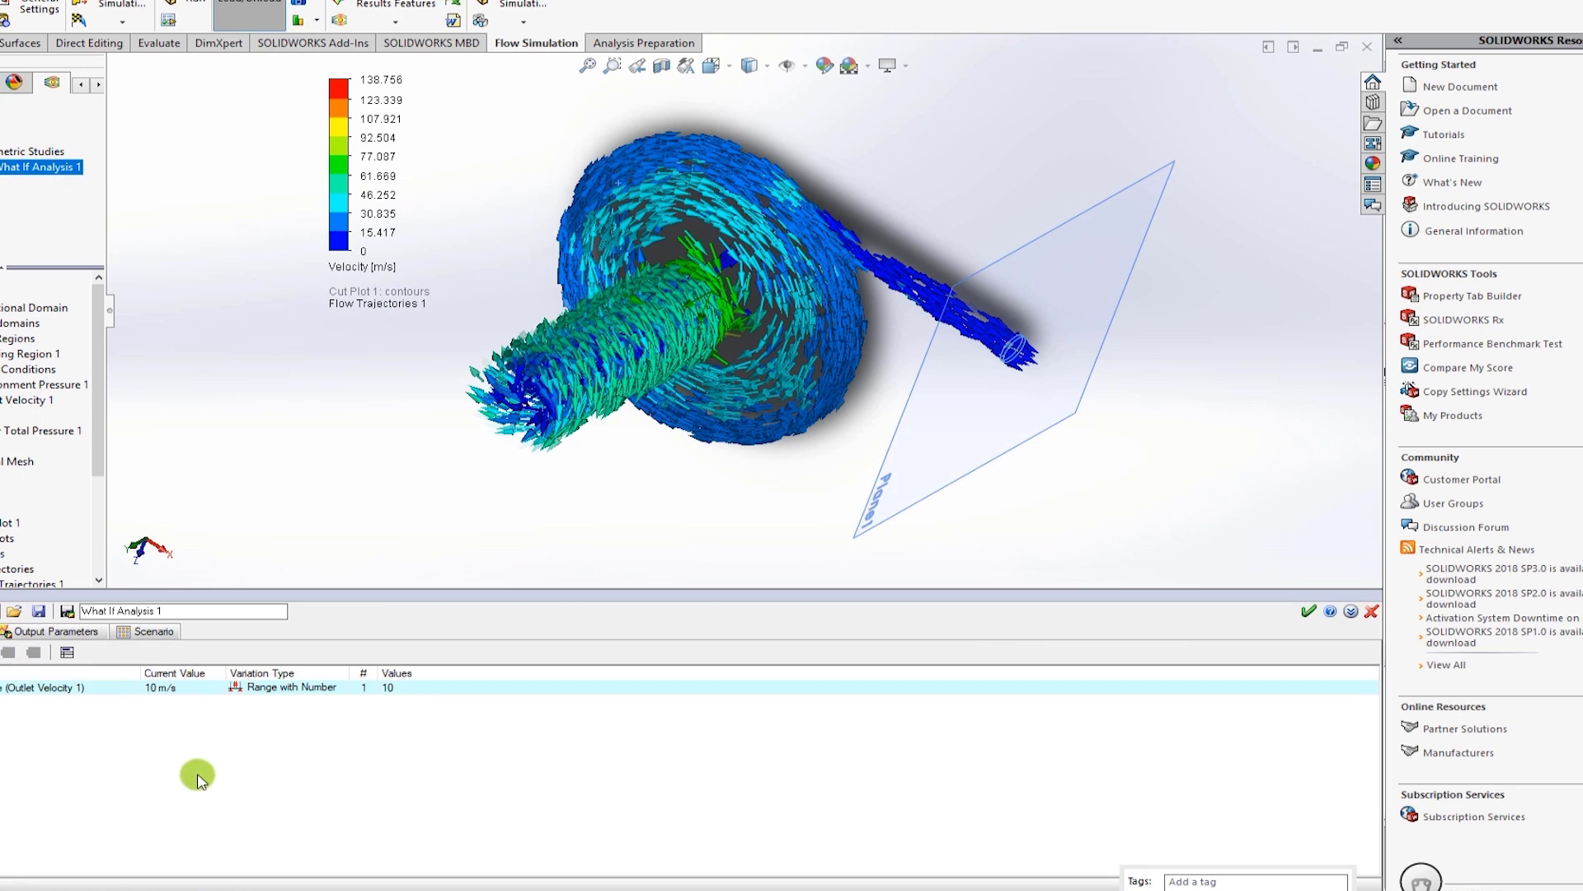
click(25, 632)
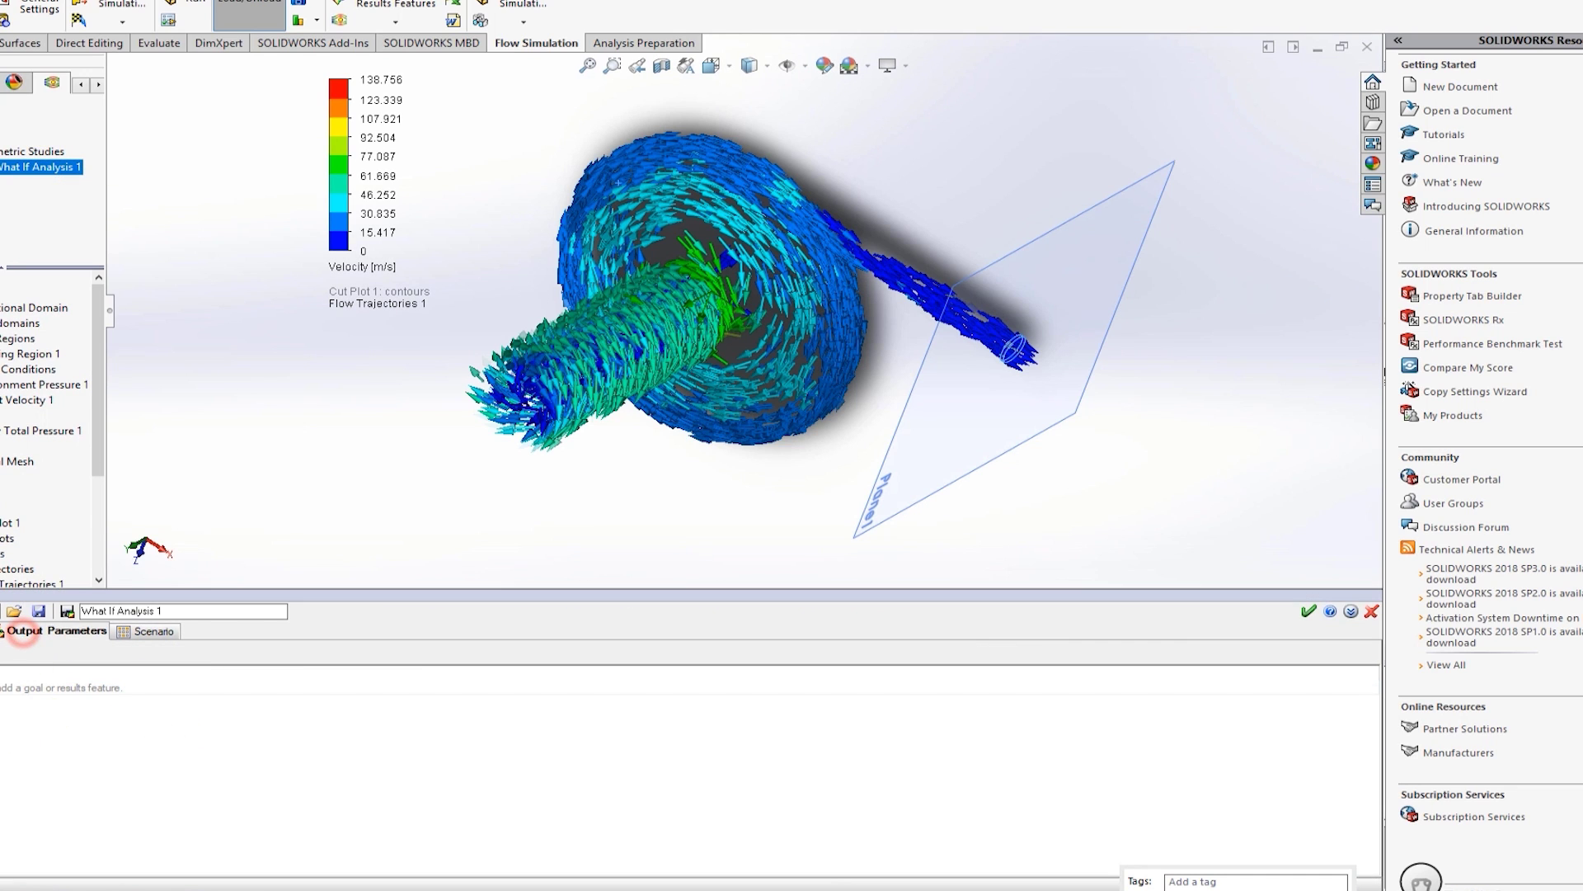
click(569, 660)
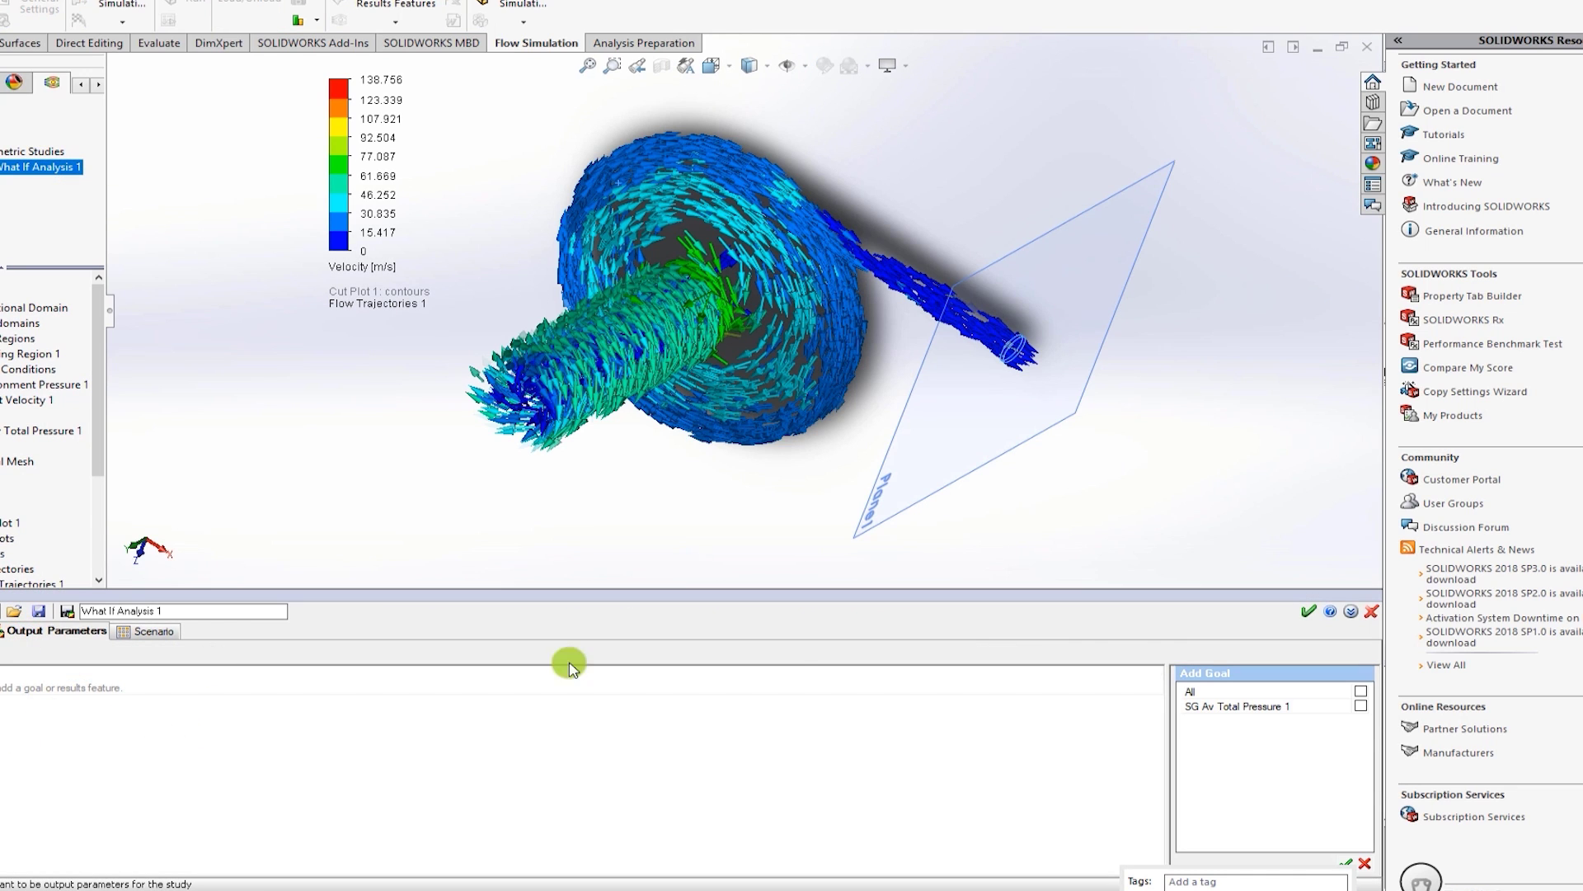
click(1360, 707)
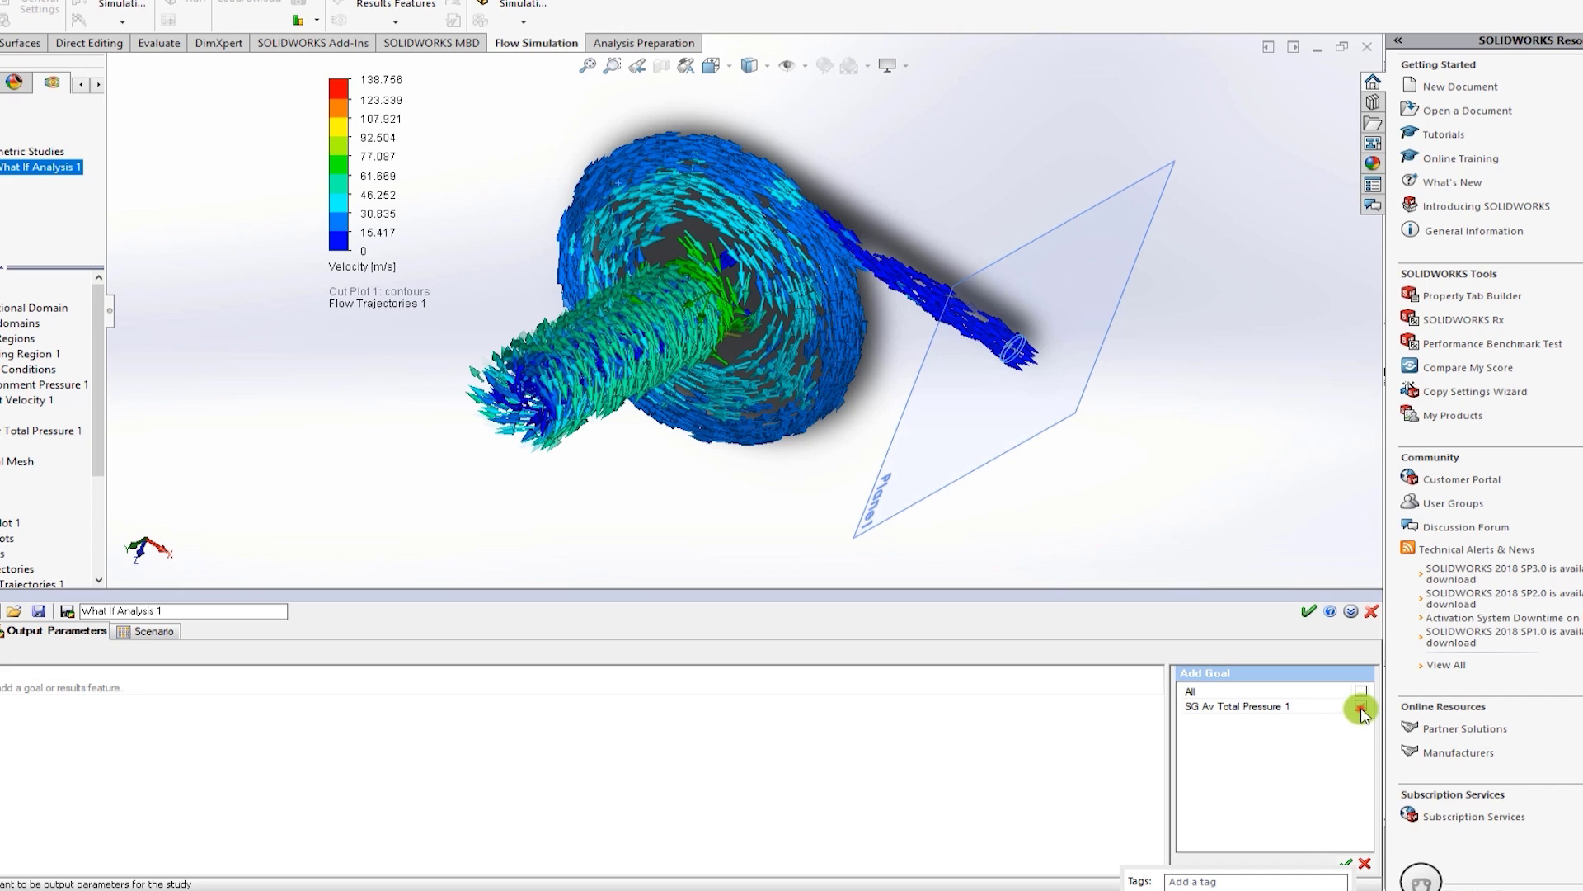
click(1347, 863)
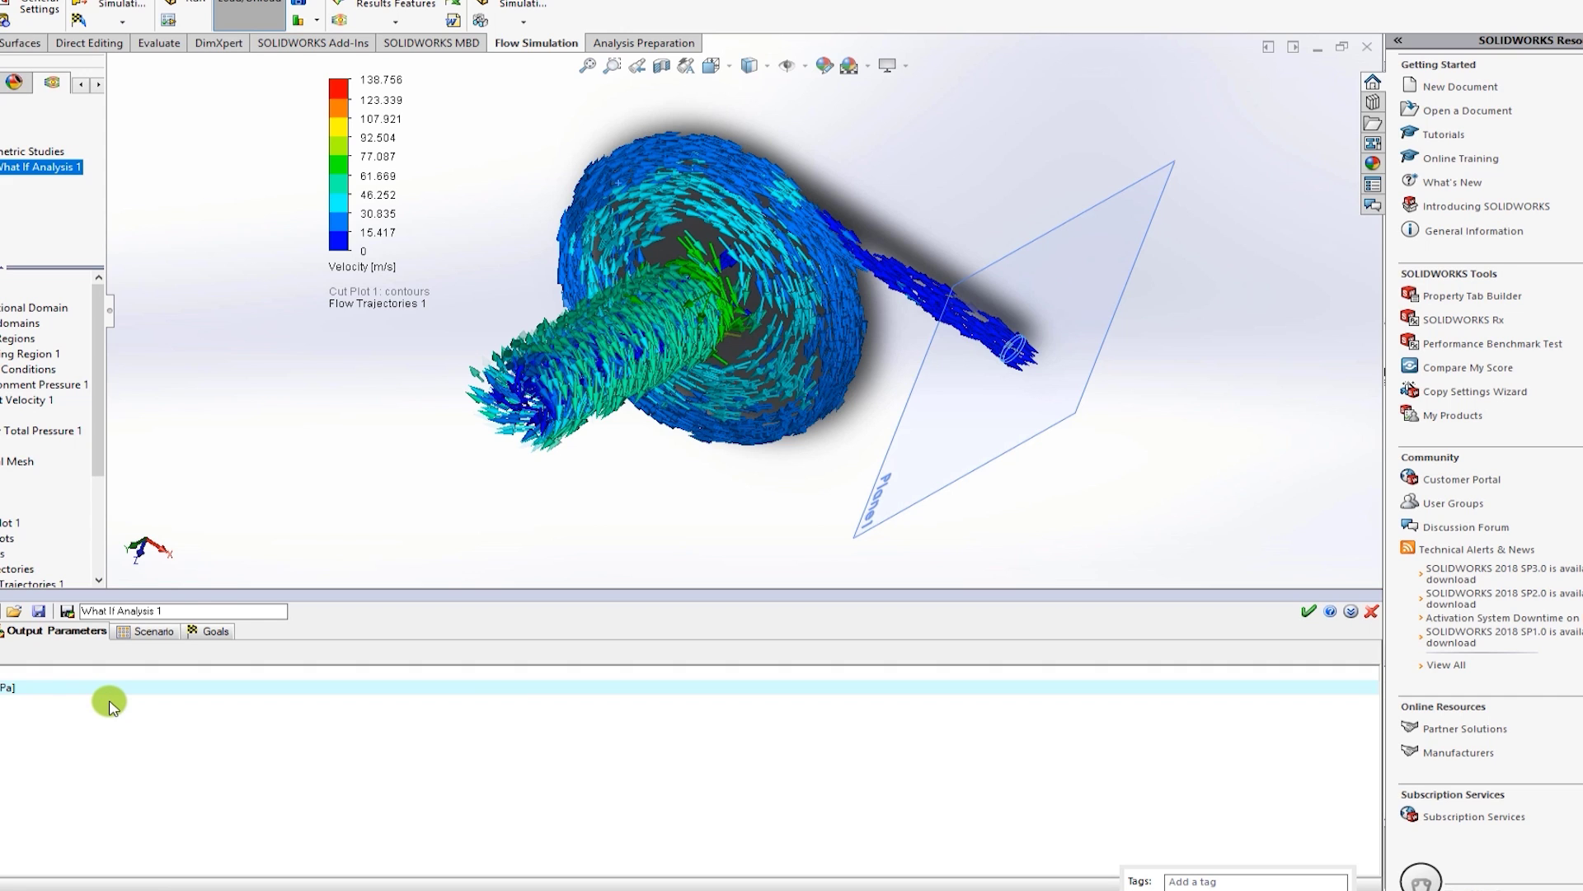
Change the outlet velocity range to 10–20 m/s with 6 values, clearing the min/max error
click(132, 631)
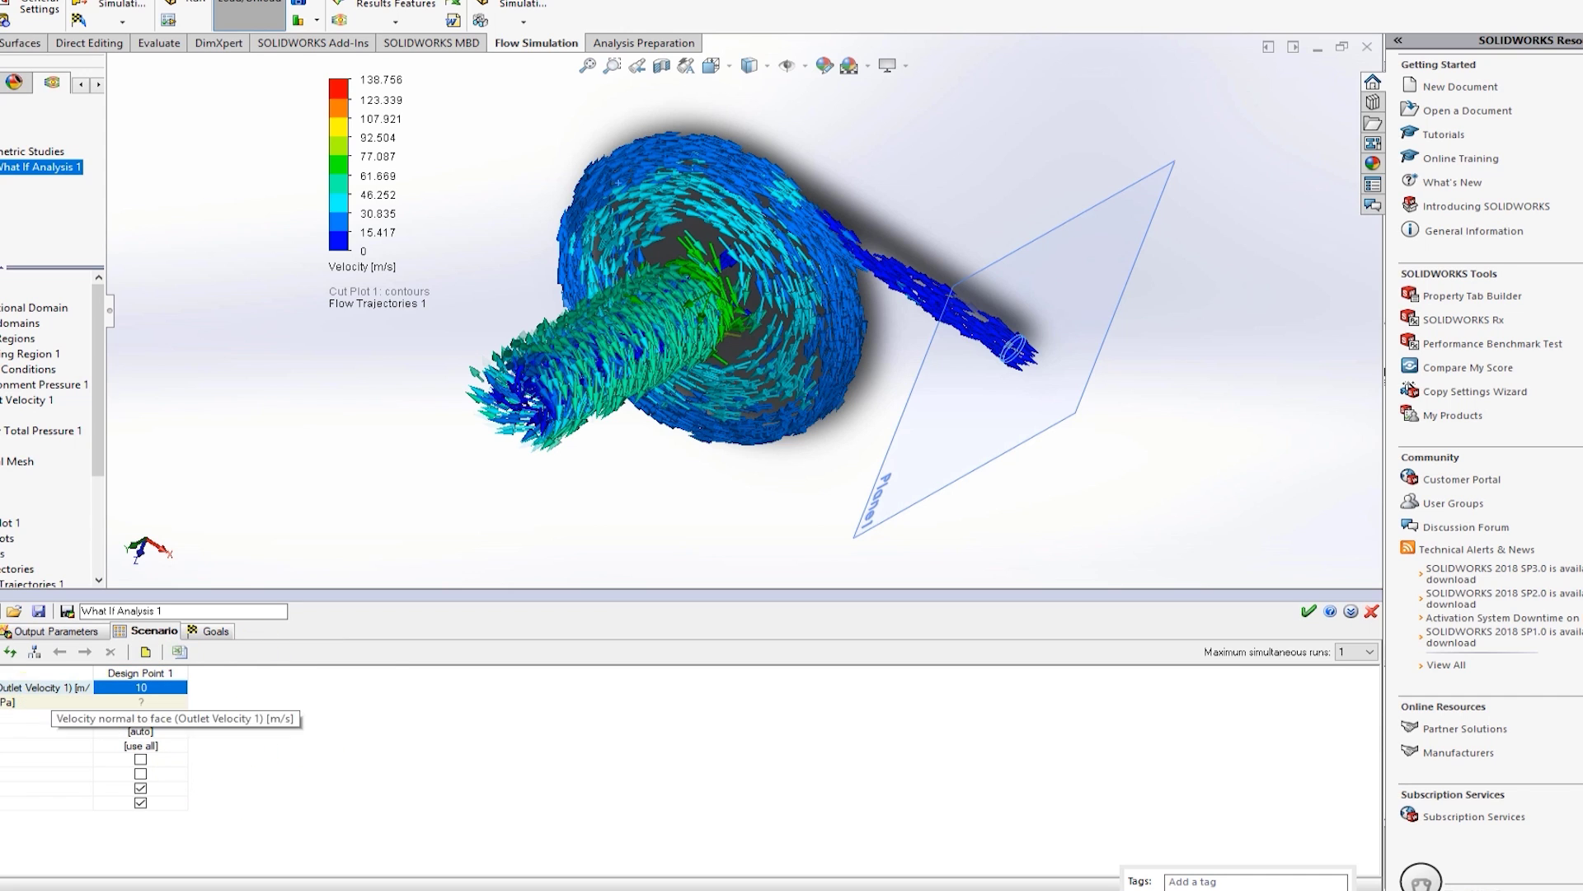
click(2, 631)
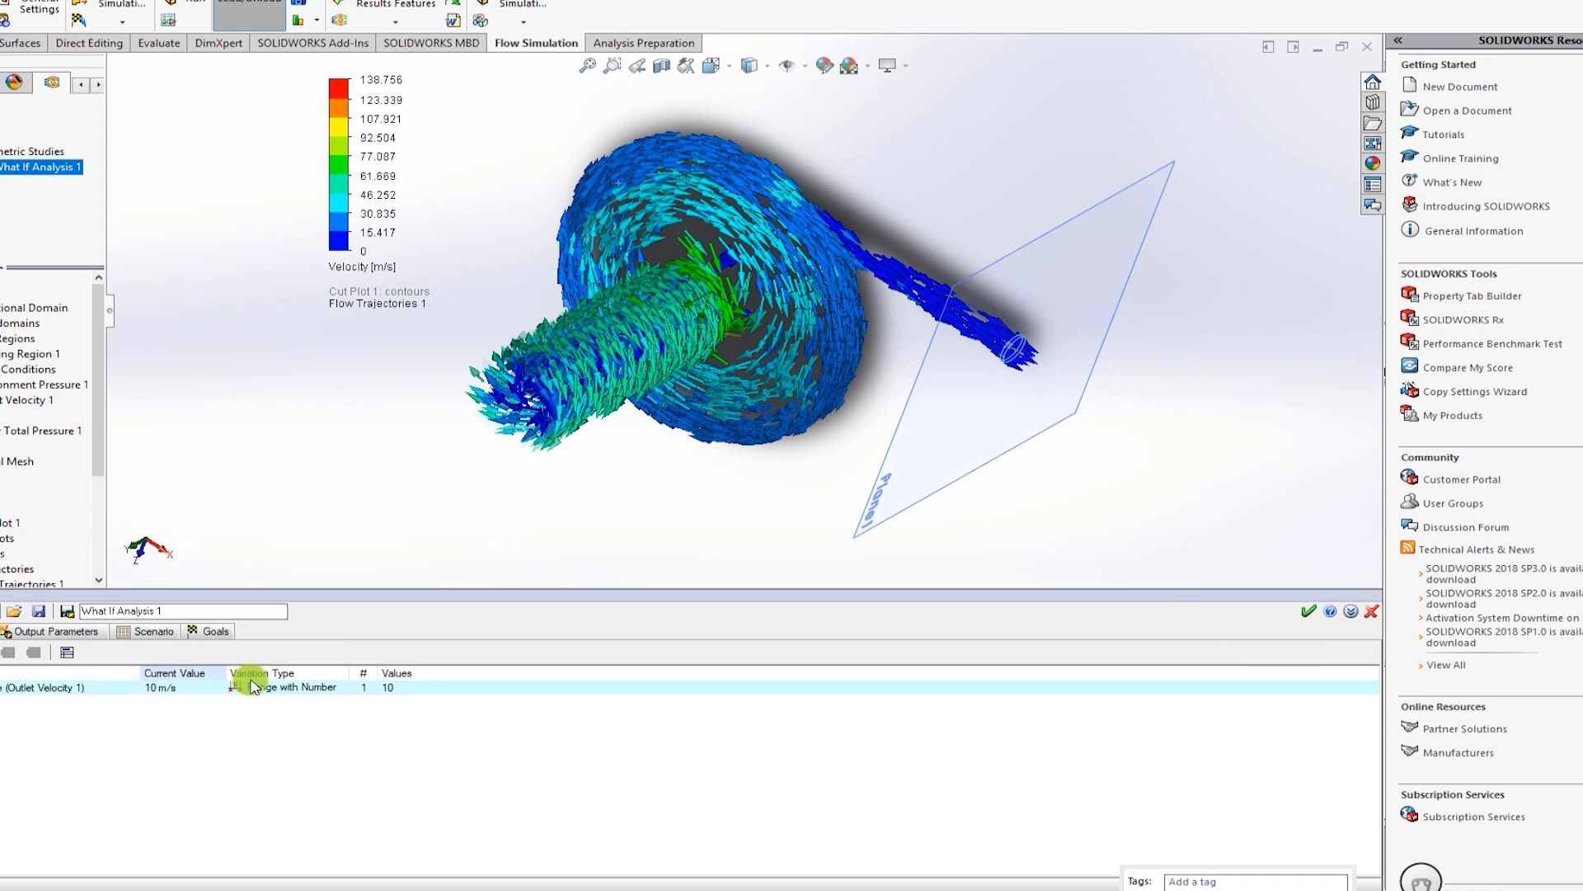
click(317, 688)
click(391, 691)
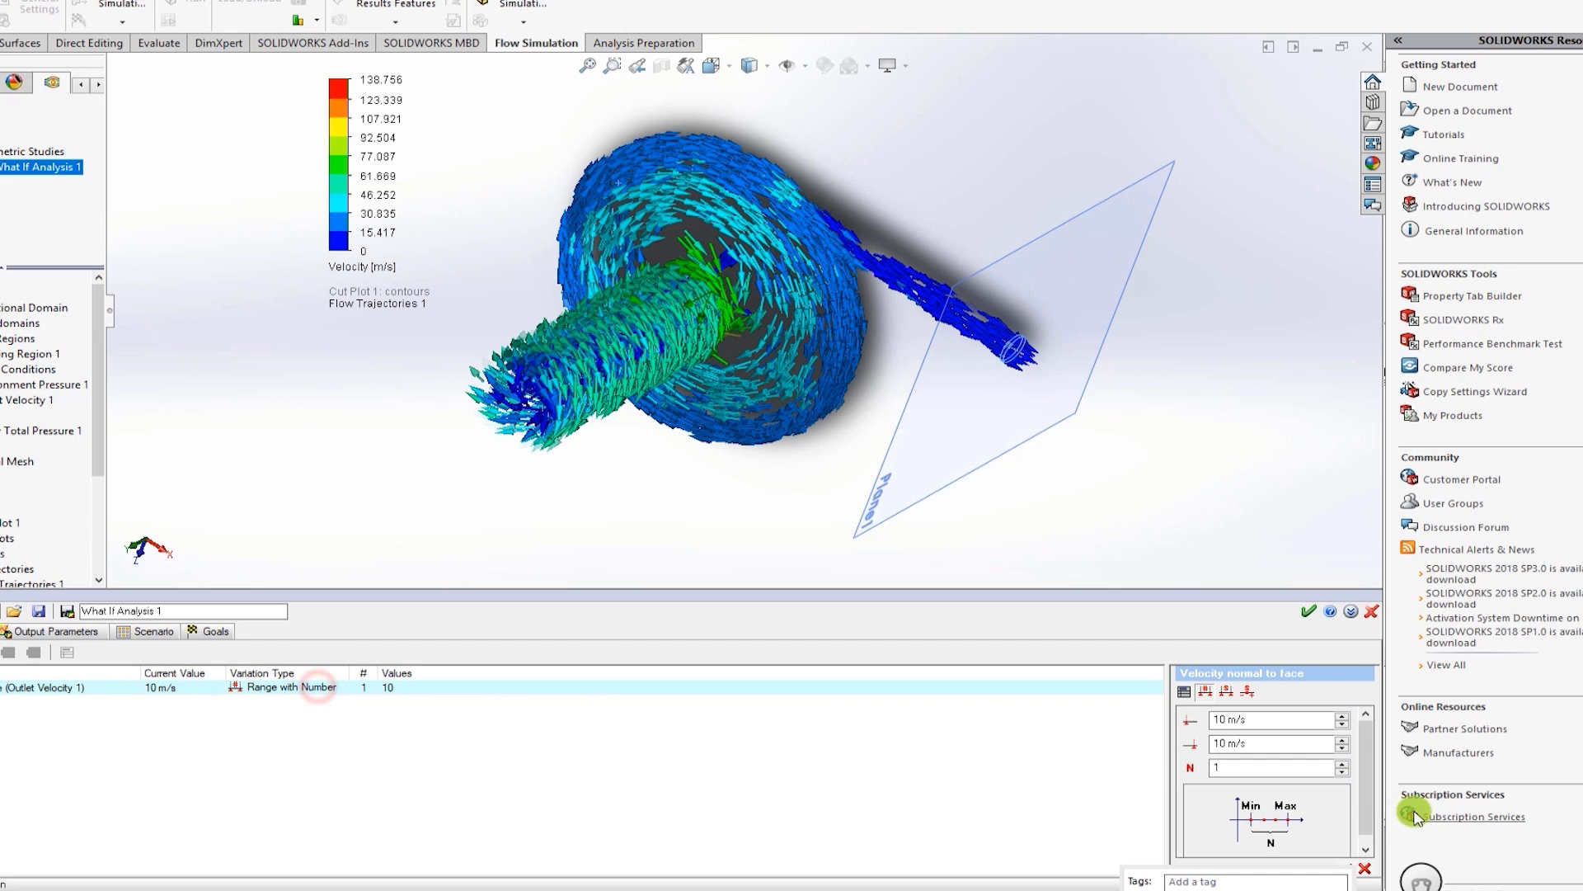
click(1282, 766)
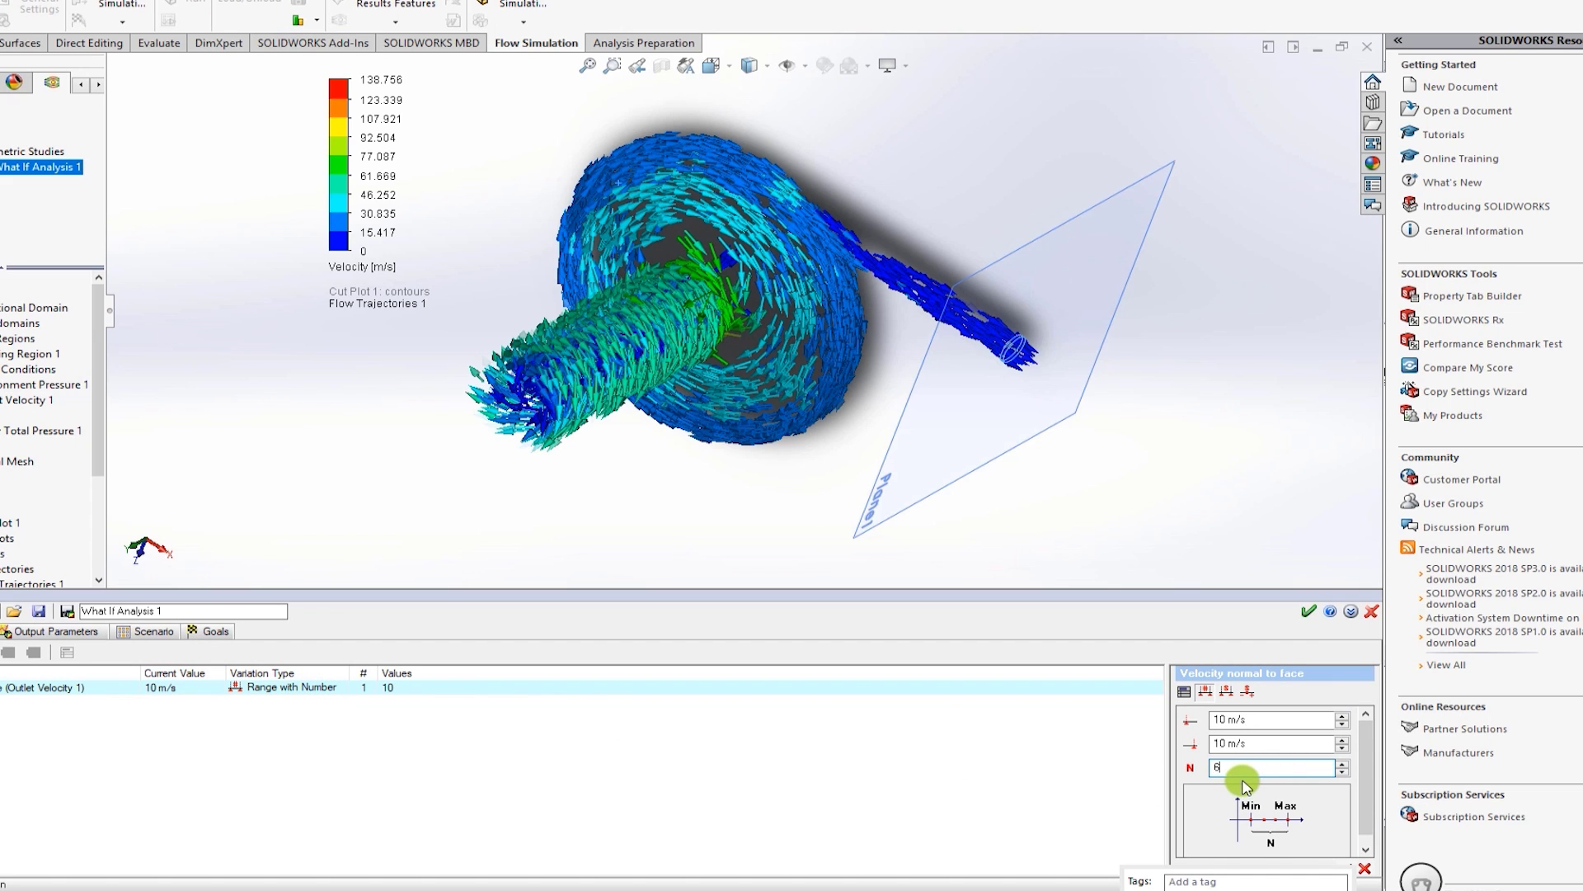
click(1334, 867)
click(1345, 868)
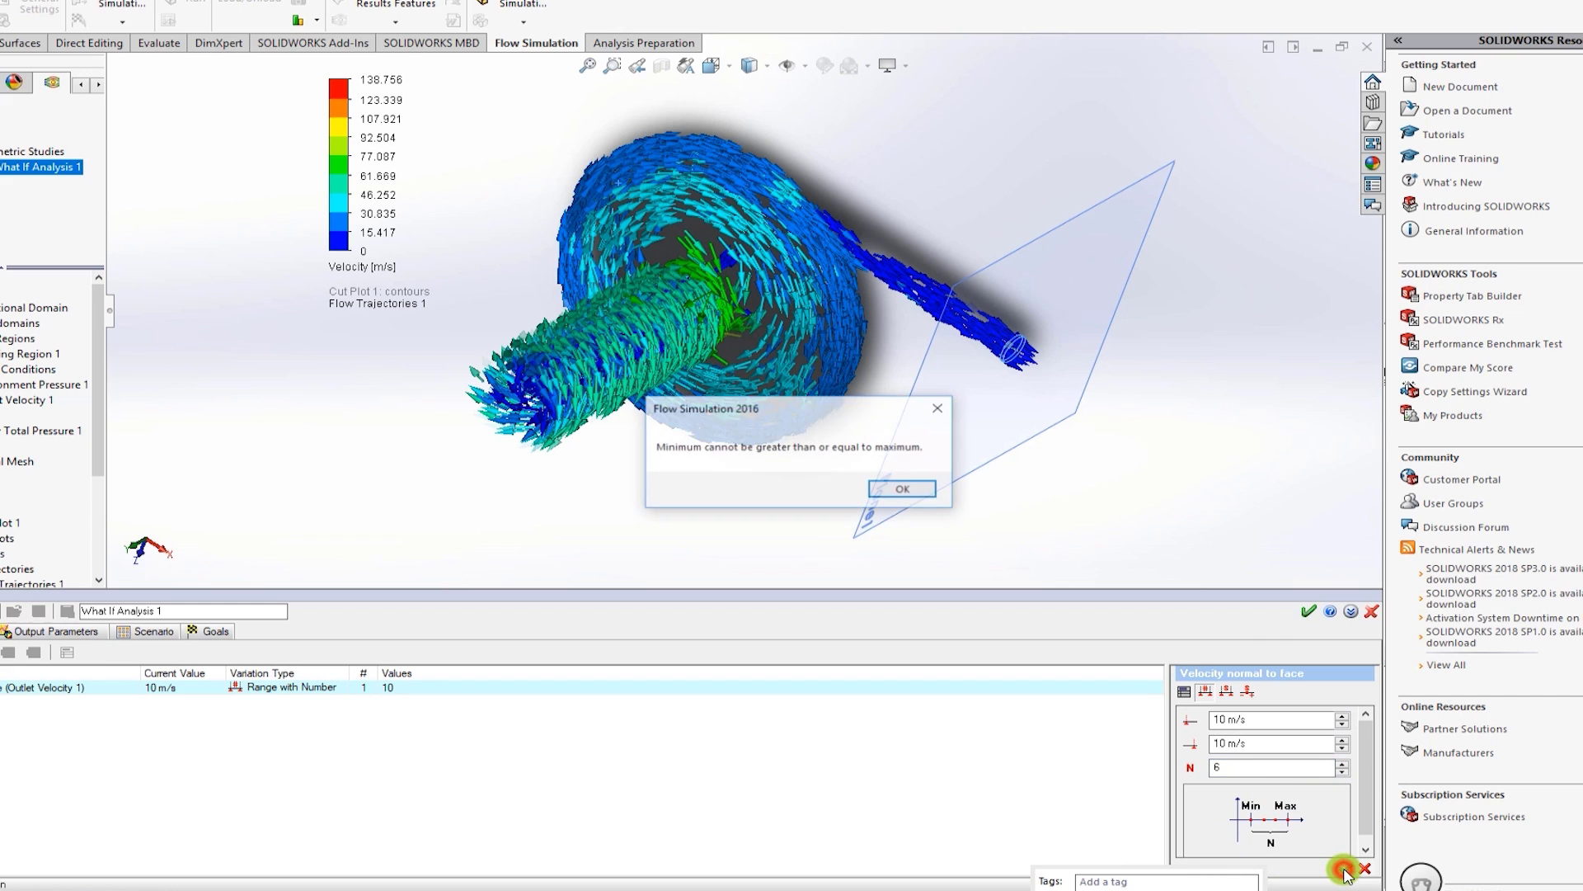
click(902, 492)
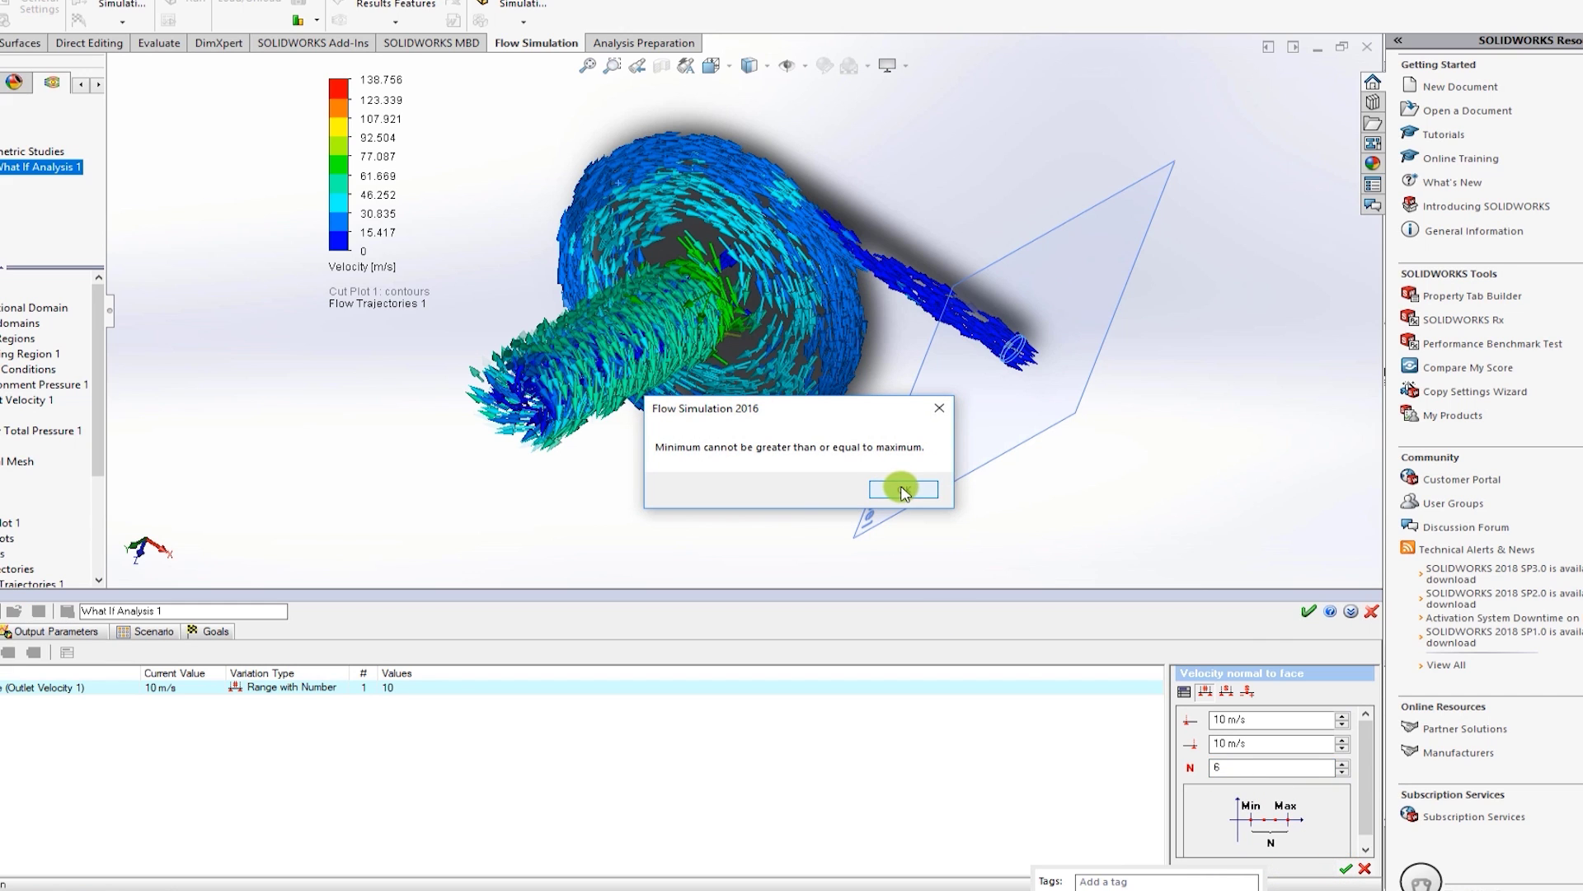
click(1222, 720)
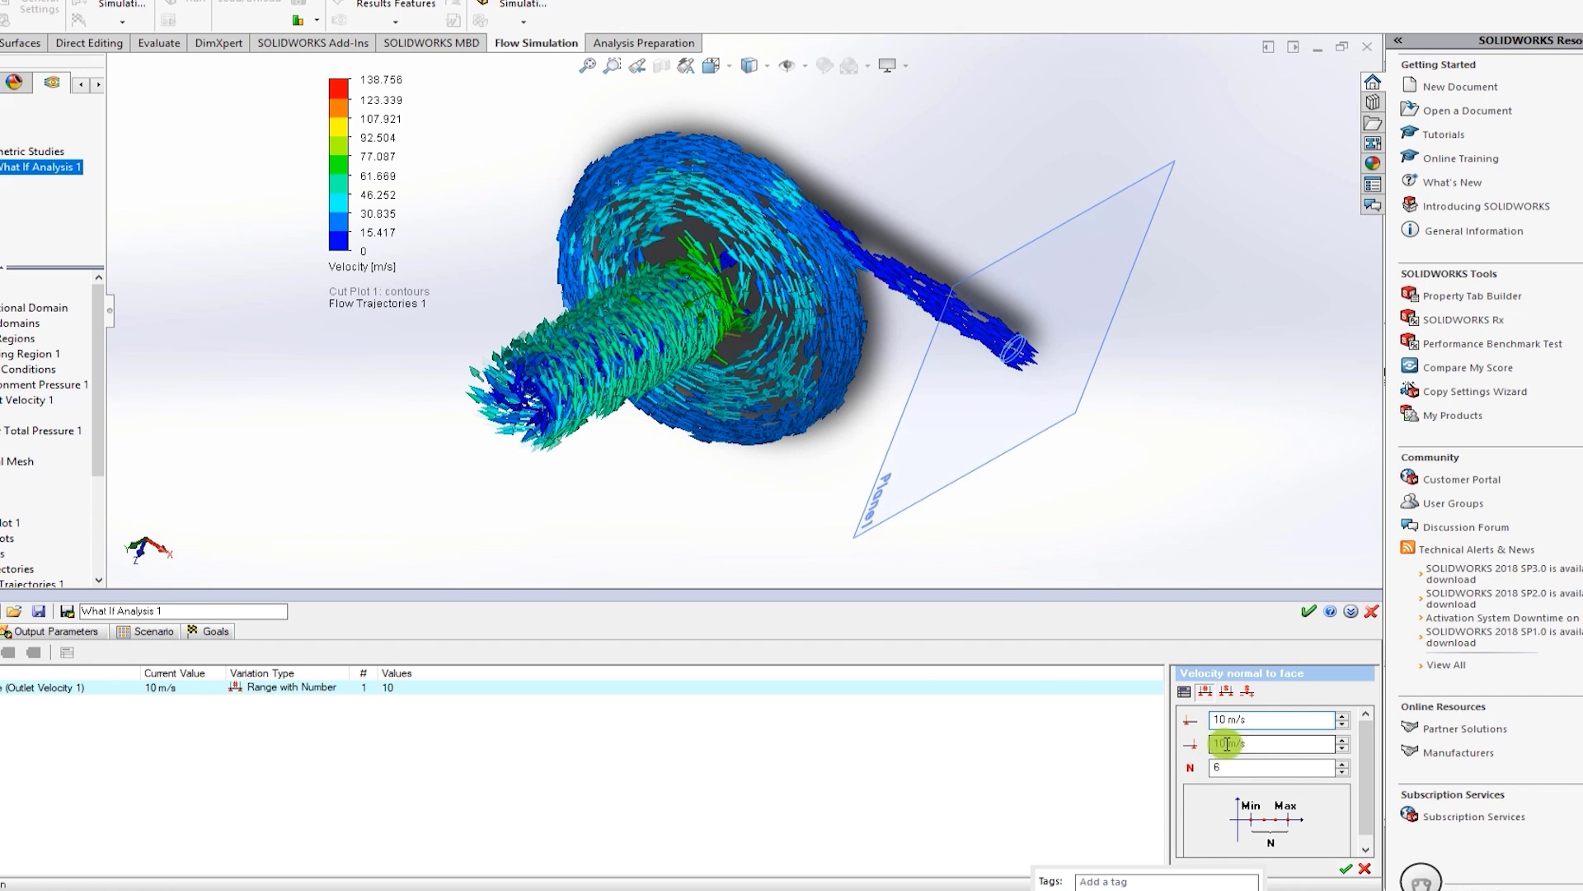
click(1233, 743)
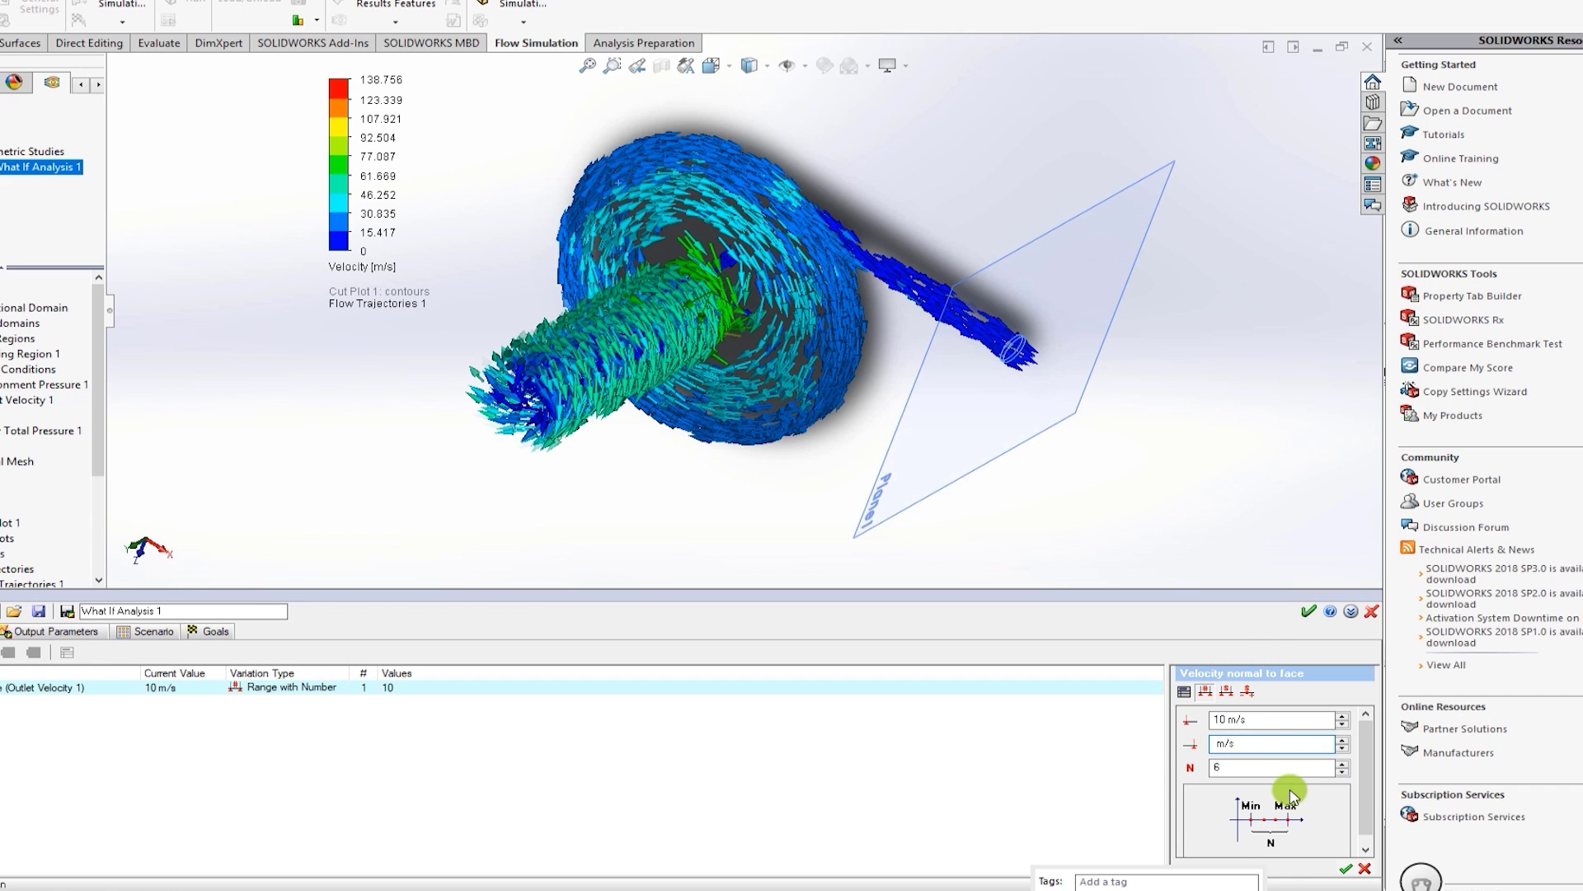
click(1345, 868)
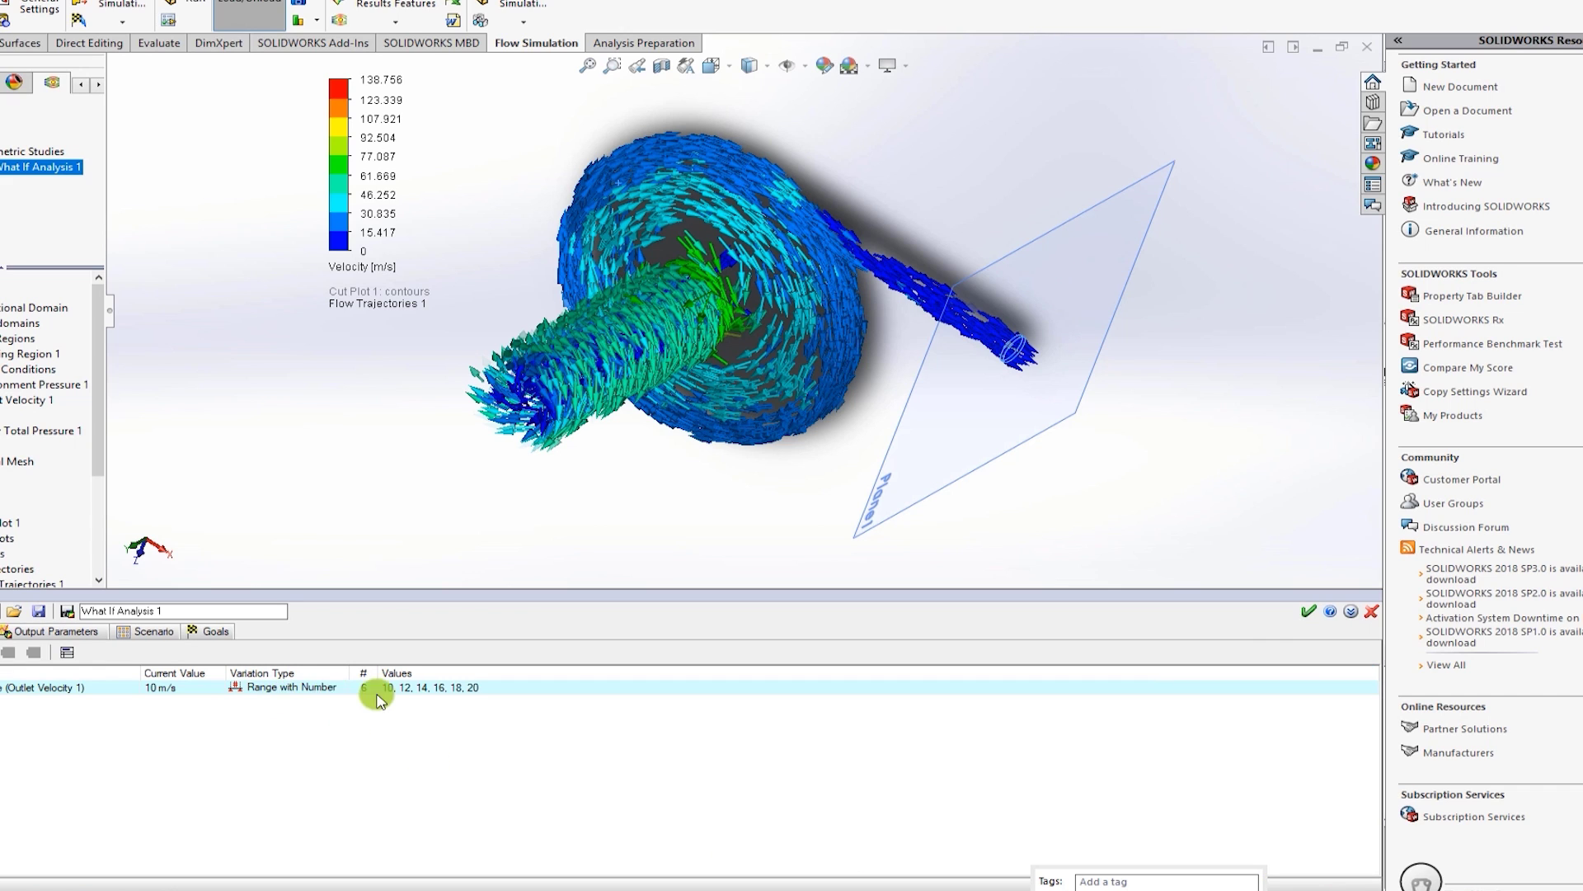
click(157, 632)
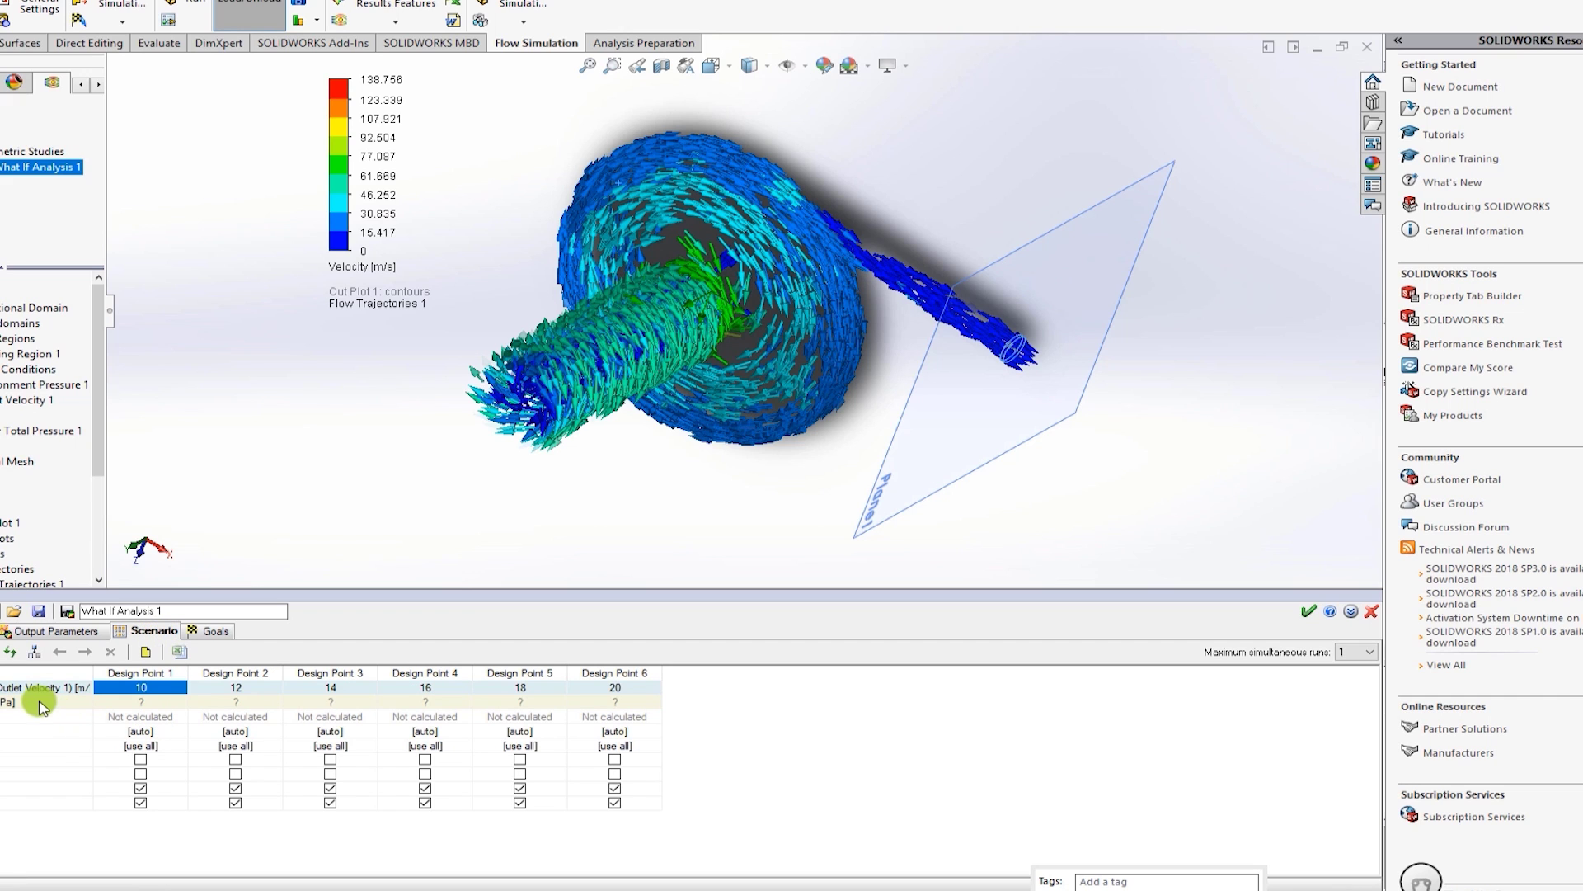